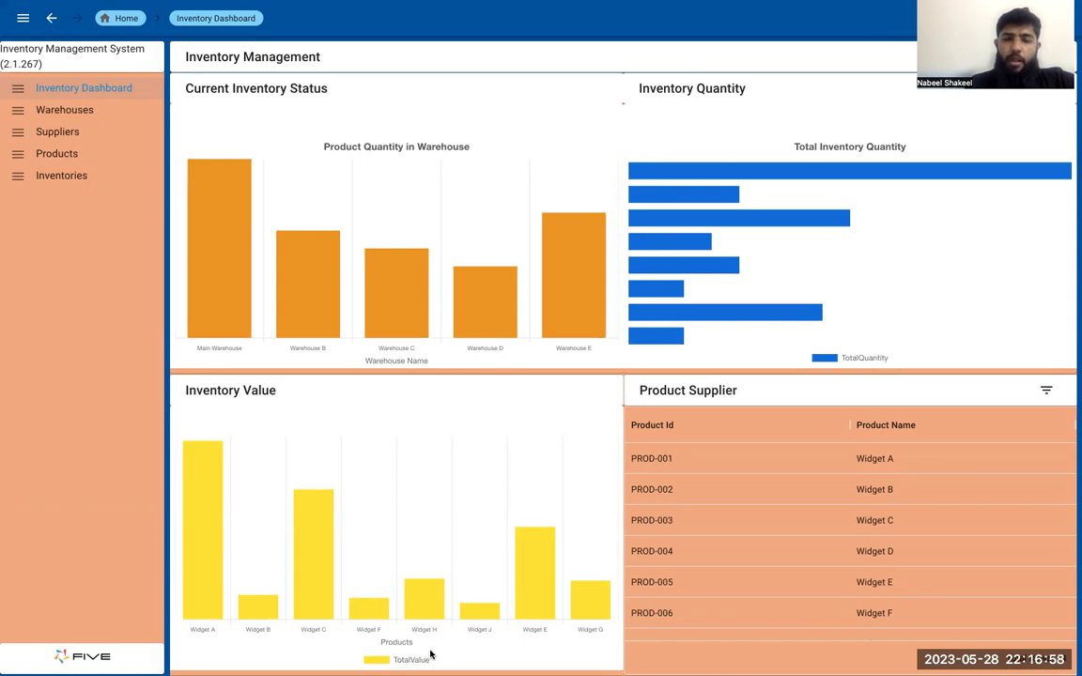
Inspect the Warehouse C bar in the dashboard's warehouse quantity chart, and view the Warehouses and Suppliers lists
{"action": "mouse_move", "coordinate": [421, 314]}
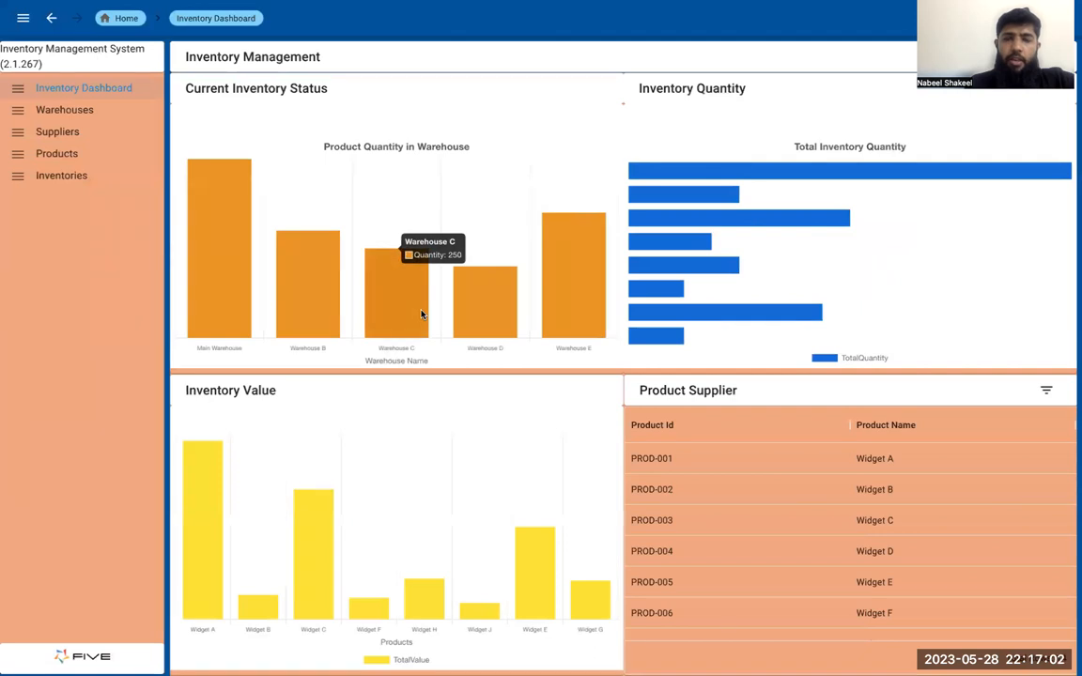
{"action": "left_click", "coordinate": [101, 109]}
{"action": "left_click", "coordinate": [100, 132]}
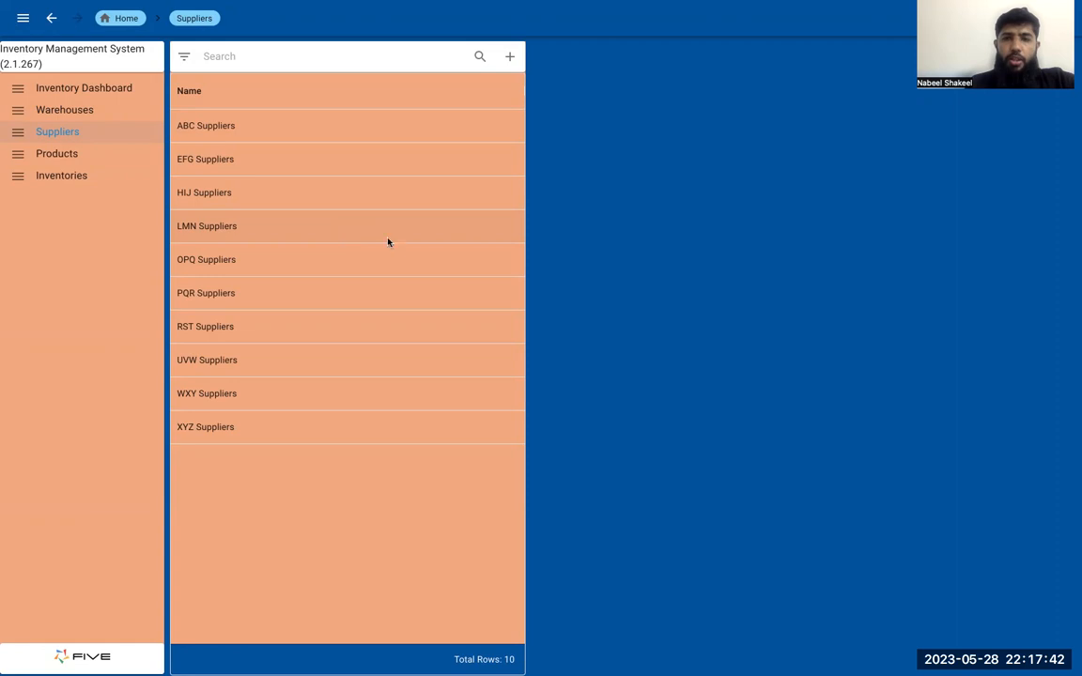
Switch to the Five development environment and open the Inventory Management System application for management
{"action": "key", "text": "ctrl+Tab"}
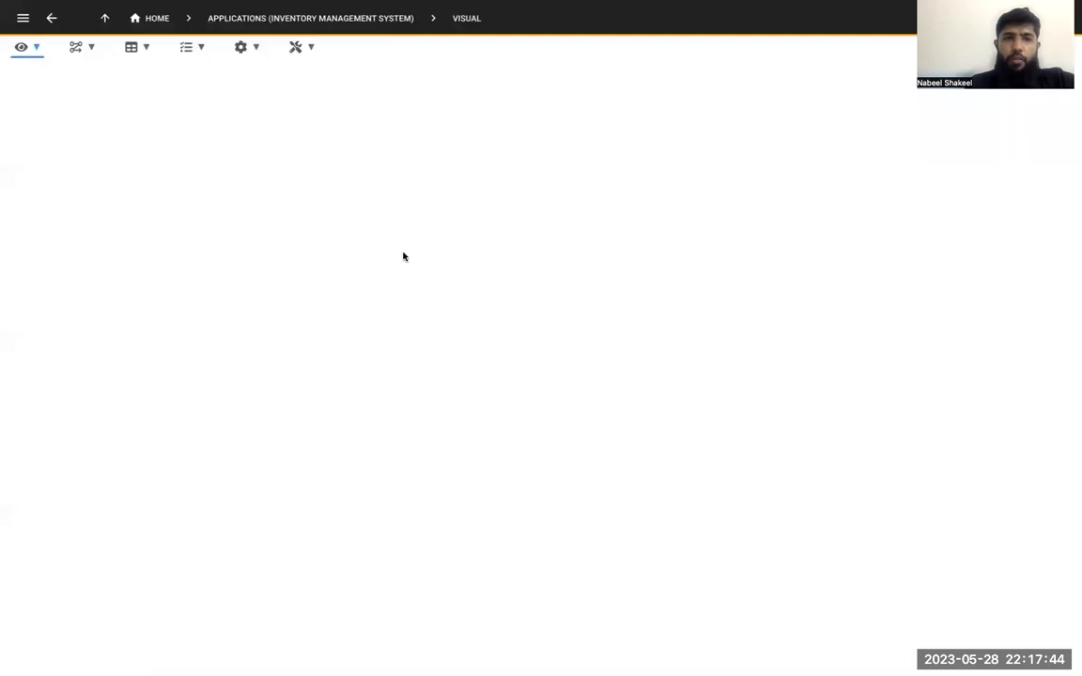
{"action": "left_click", "coordinate": [158, 21]}
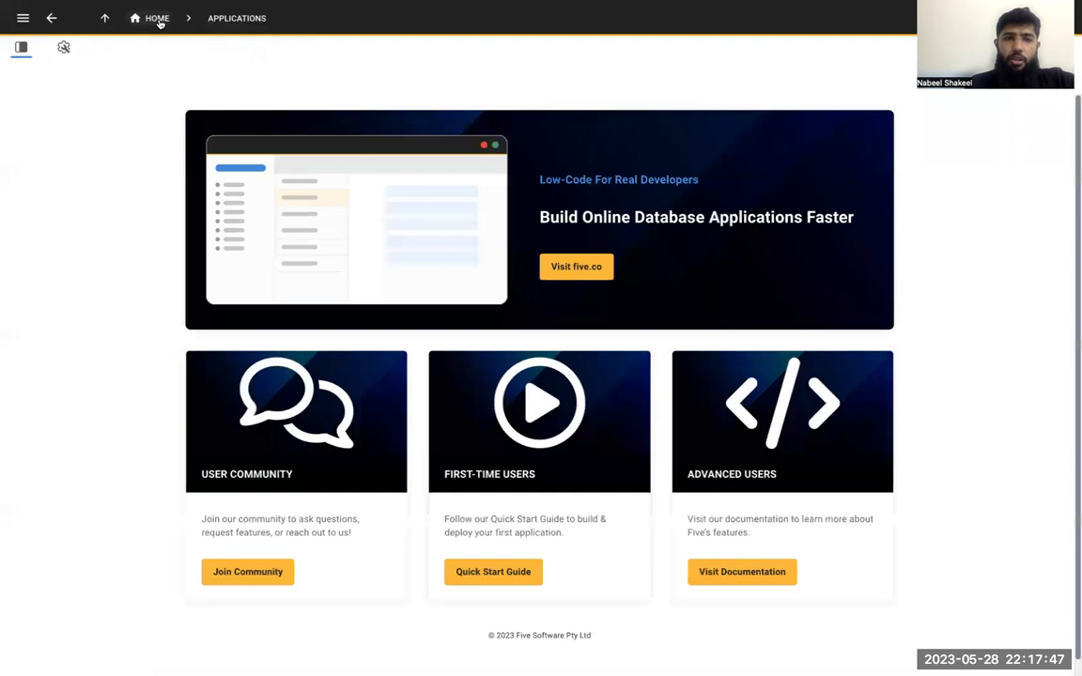
{"action": "left_click", "coordinate": [221, 18]}
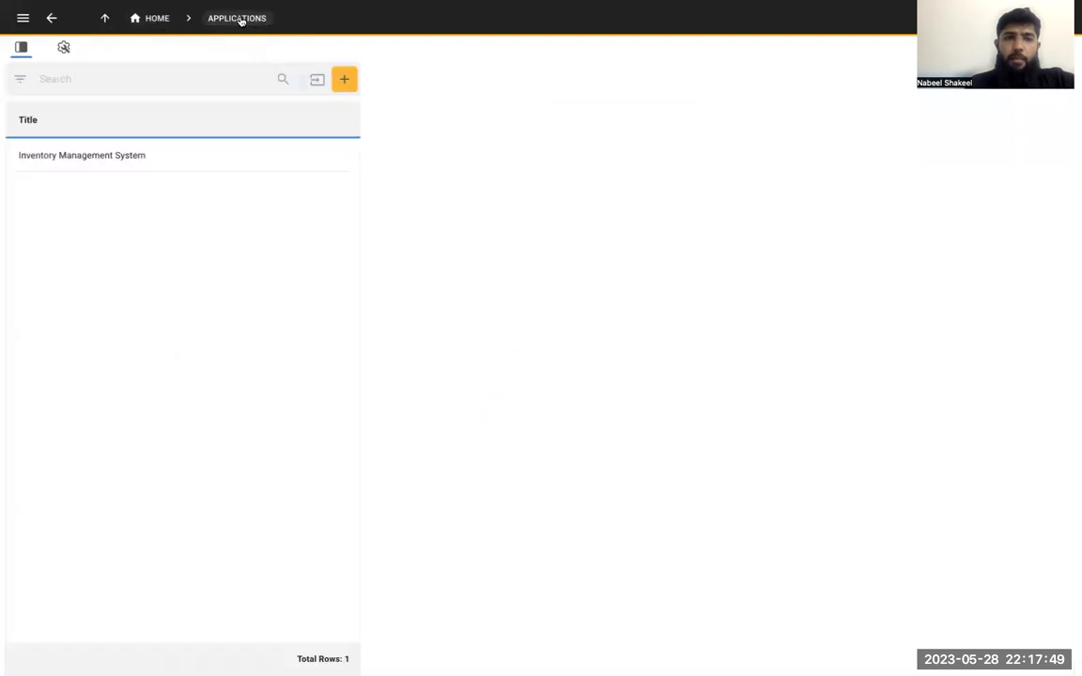
{"action": "left_click", "coordinate": [261, 167]}
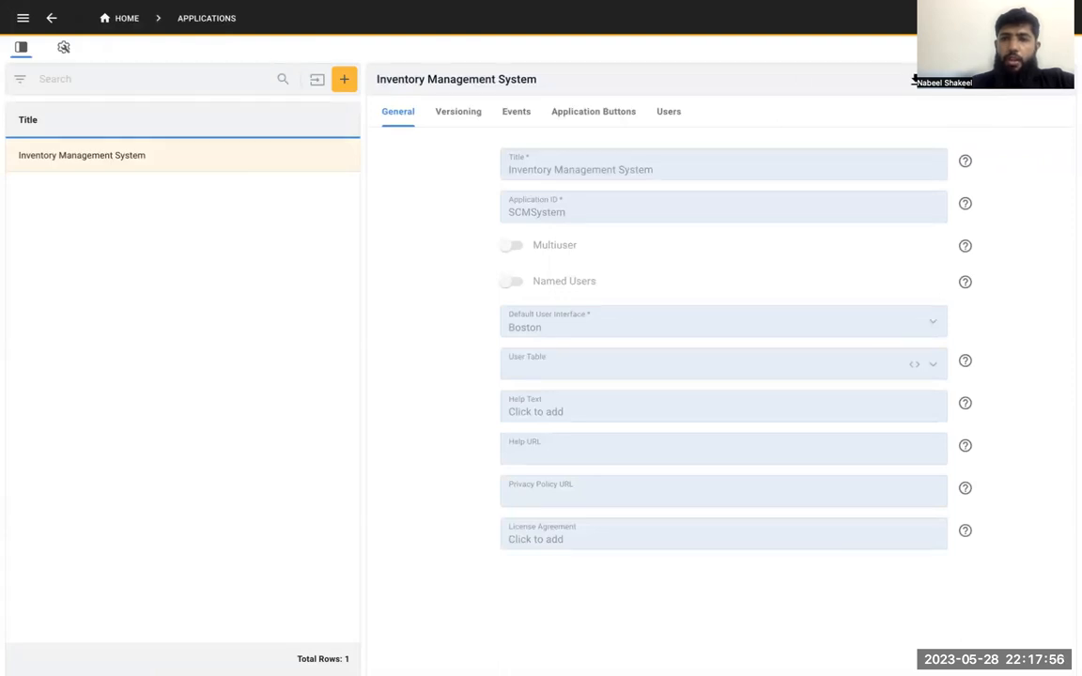
{"action": "left_click", "coordinate": [913, 81]}
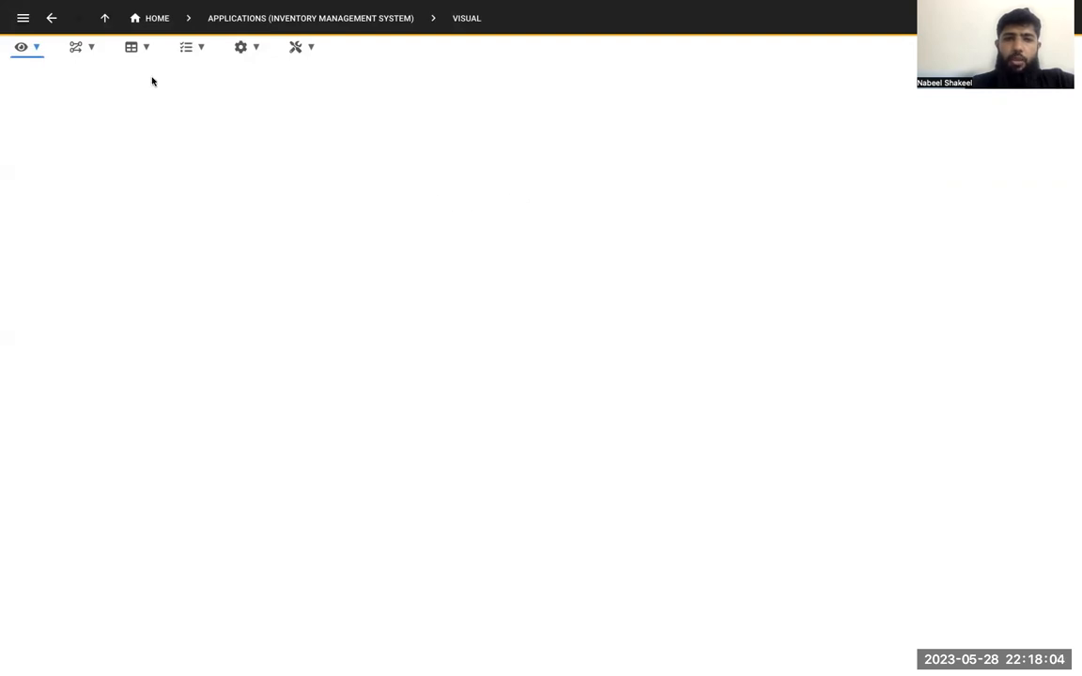
Examine the field definitions of the Inventory, Products and Supplier tables
{"action": "left_click", "coordinate": [145, 50]}
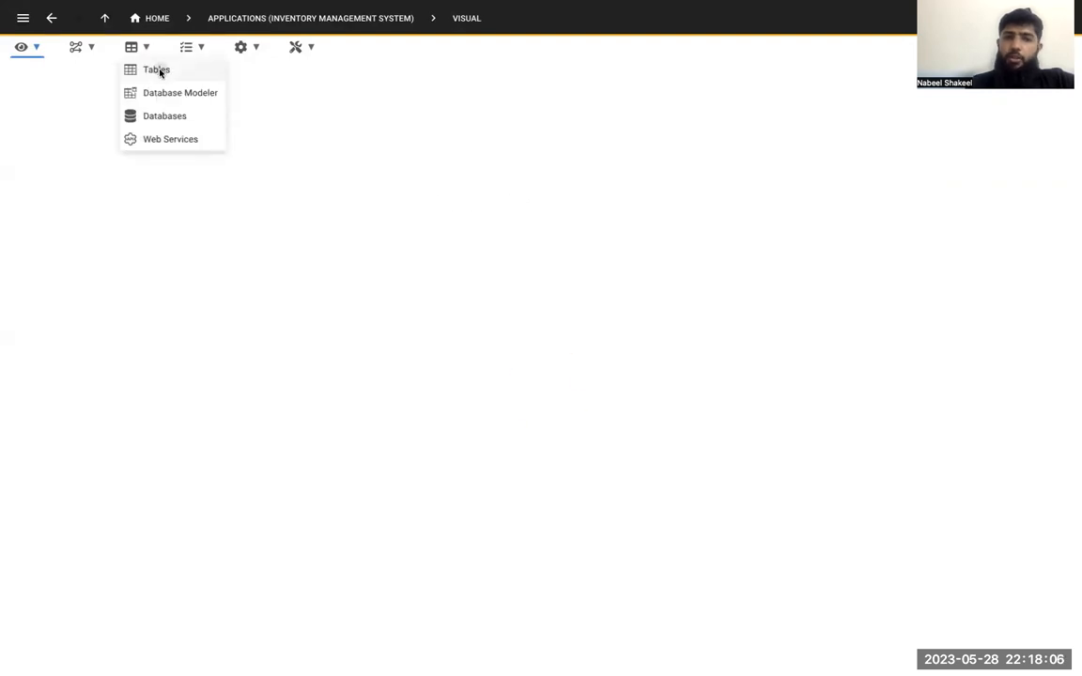
{"action": "left_click", "coordinate": [158, 71]}
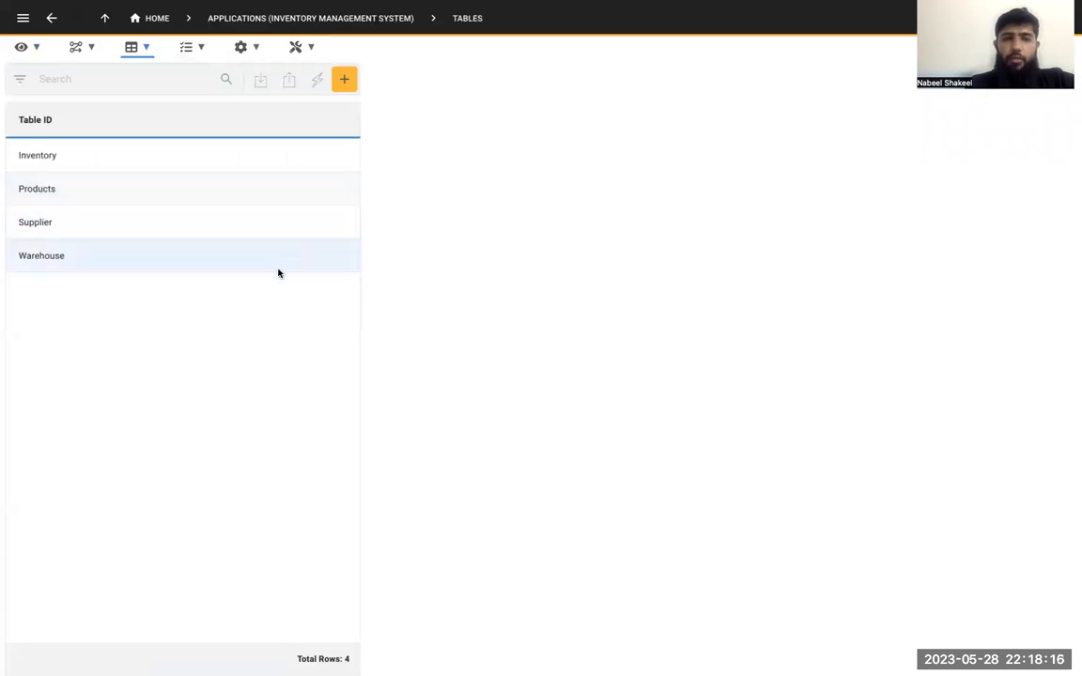
{"action": "left_click", "coordinate": [232, 159]}
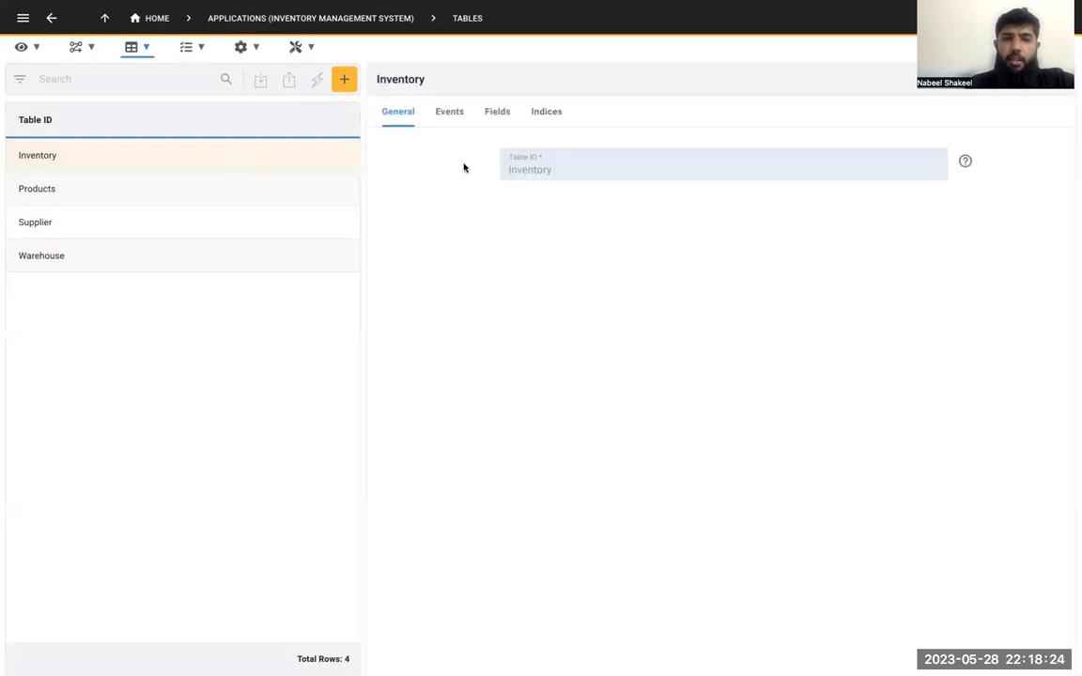
{"action": "left_click", "coordinate": [497, 112]}
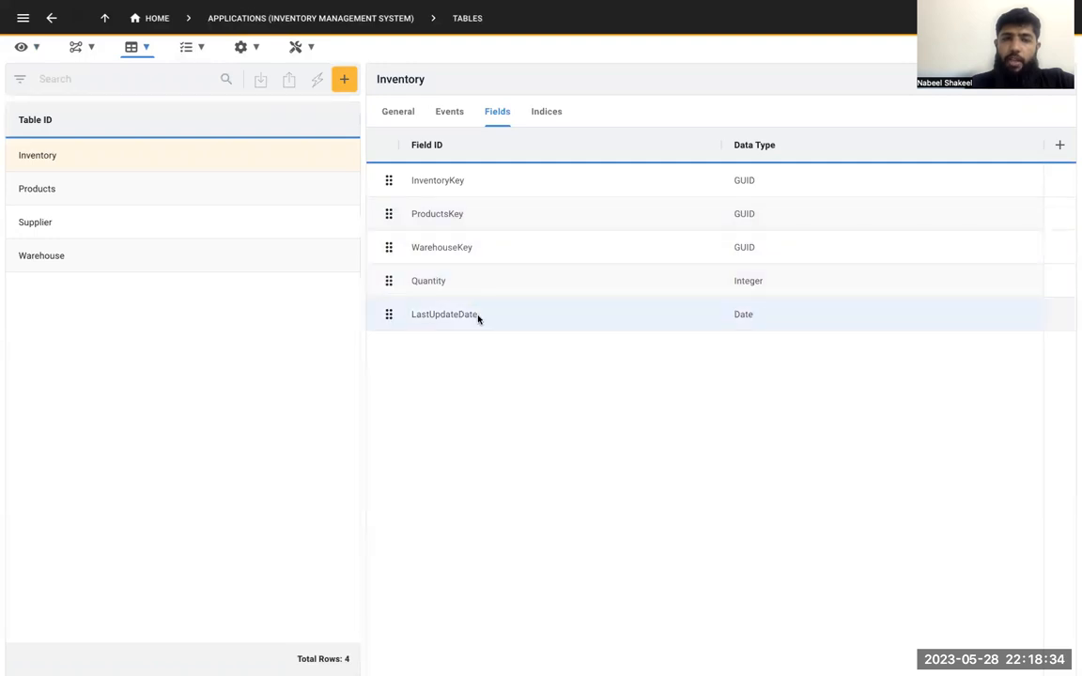
{"action": "left_click", "coordinate": [243, 188]}
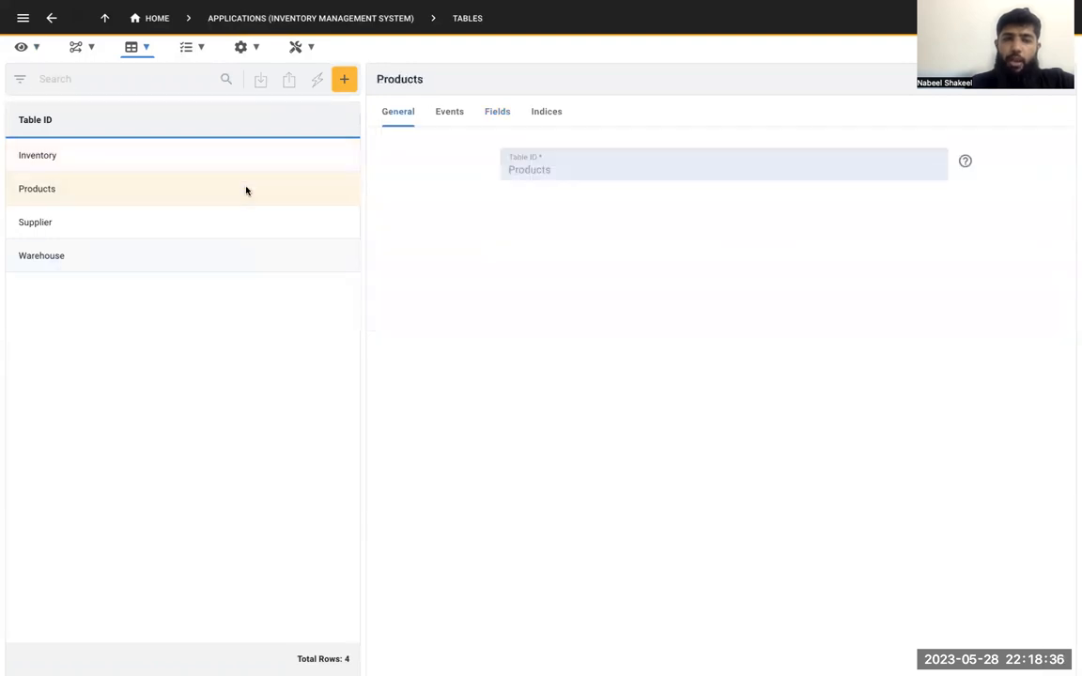
{"action": "left_click", "coordinate": [496, 110]}
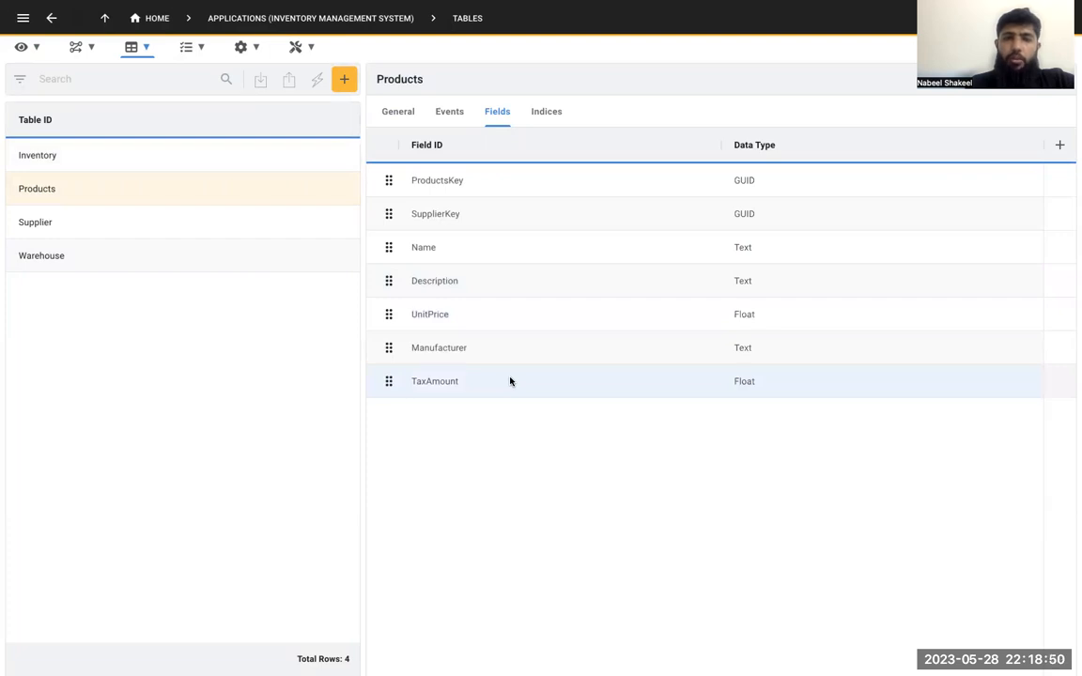
{"action": "left_click", "coordinate": [222, 226]}
{"action": "left_click", "coordinate": [497, 117]}
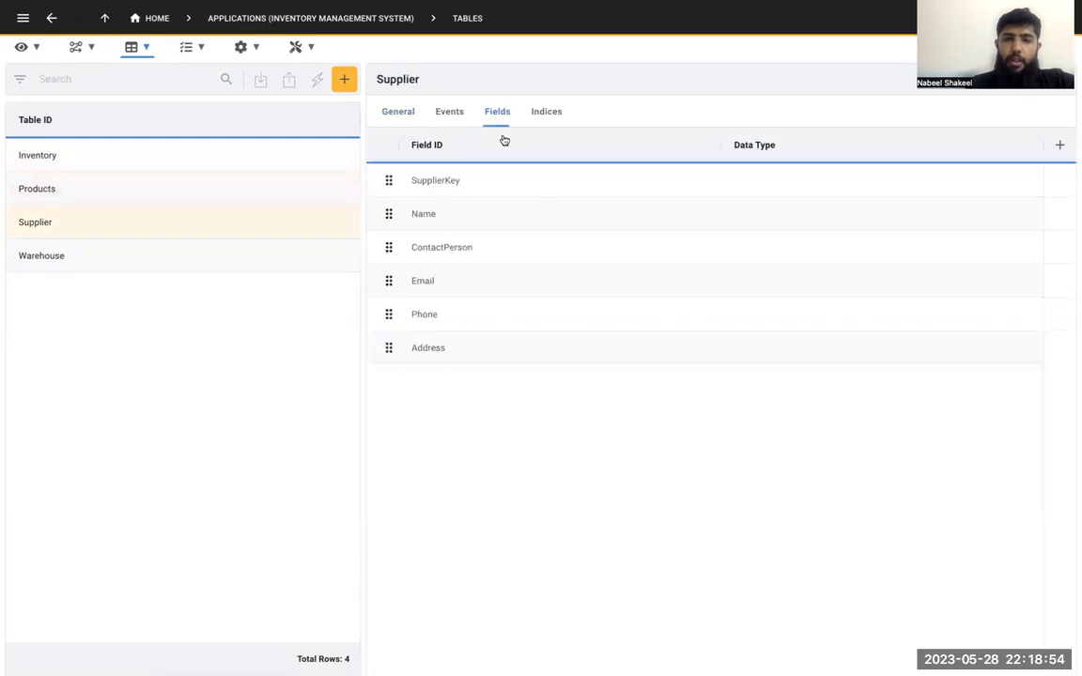
Show the relationships between the application's tables in the Database Modeler
{"action": "left_click", "coordinate": [147, 53]}
{"action": "left_click", "coordinate": [162, 92]}
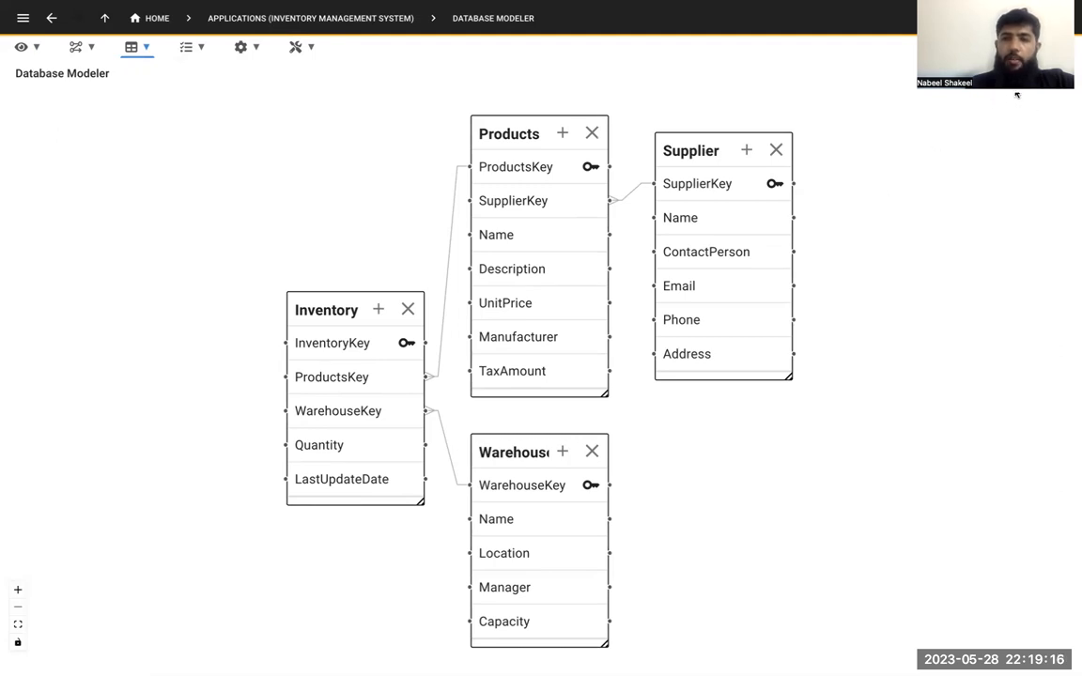
Return to the tables, view the form for importing CSV data into a table, and close it without importing
{"action": "left_click", "coordinate": [143, 50]}
{"action": "left_click", "coordinate": [149, 67]}
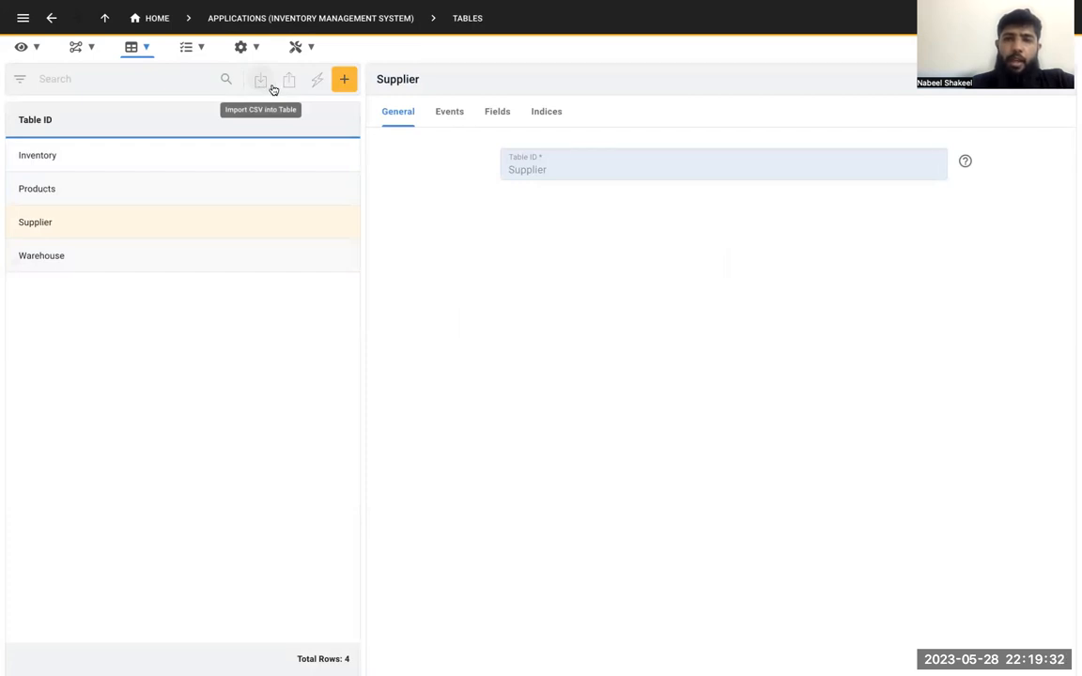
{"action": "left_click", "coordinate": [261, 162]}
{"action": "left_click", "coordinate": [262, 84]}
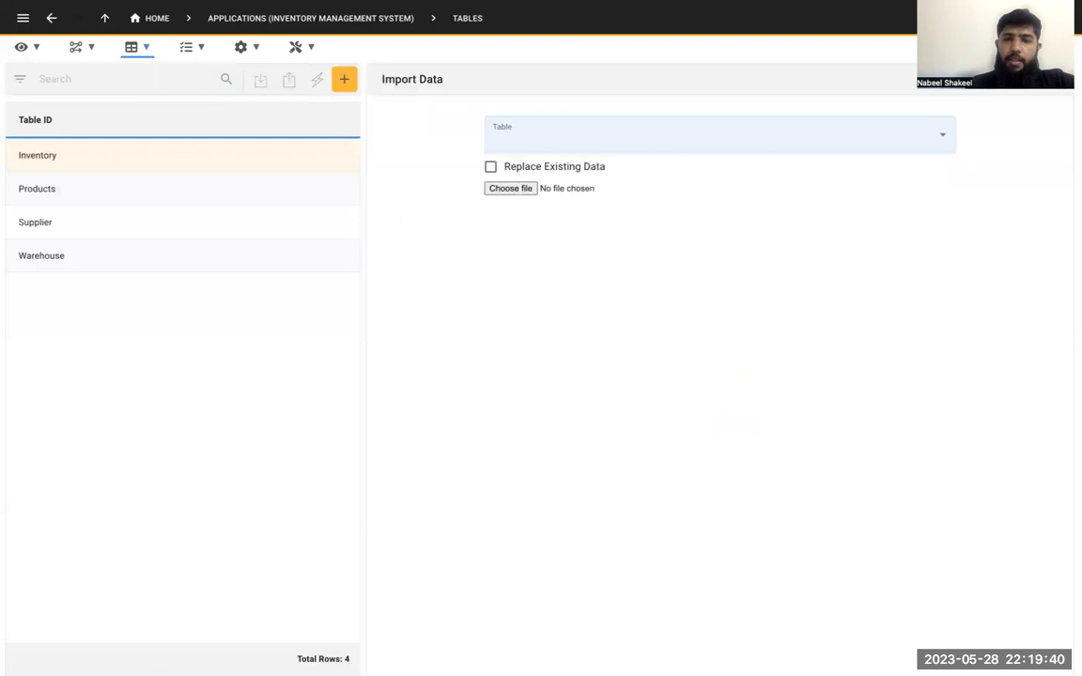
{"action": "left_click", "coordinate": [1039, 80]}
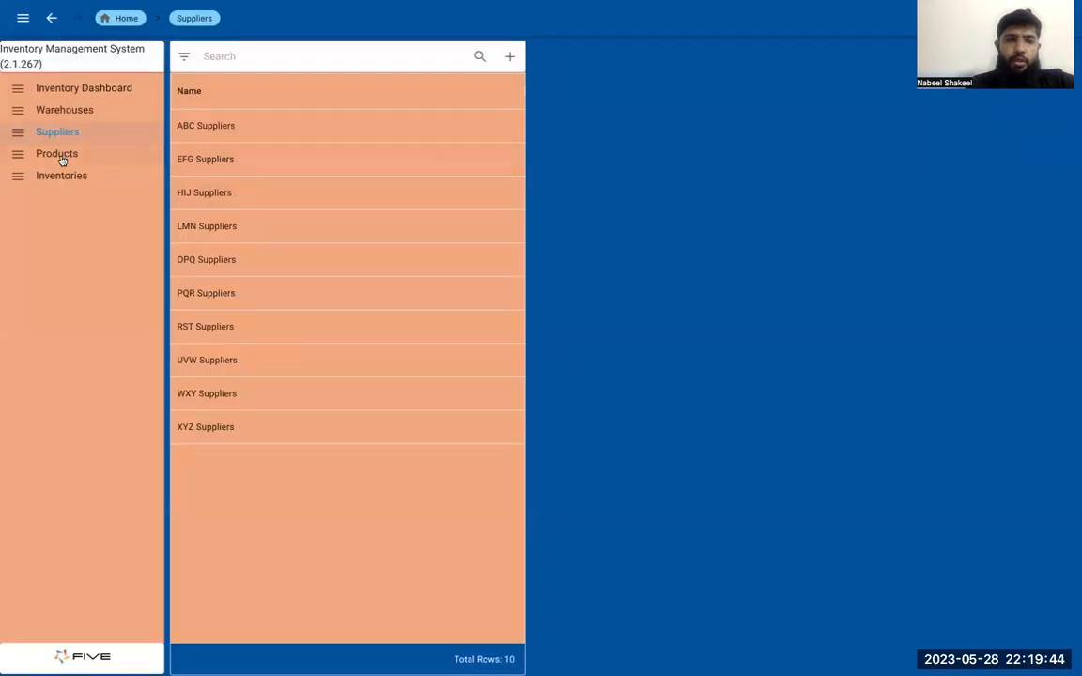
In the running inventory app, view the first product record, the Suppliers and Warehouses lists, and the first SUP-001 inventory record
{"action": "left_click", "coordinate": [61, 156]}
{"action": "left_click", "coordinate": [264, 134]}
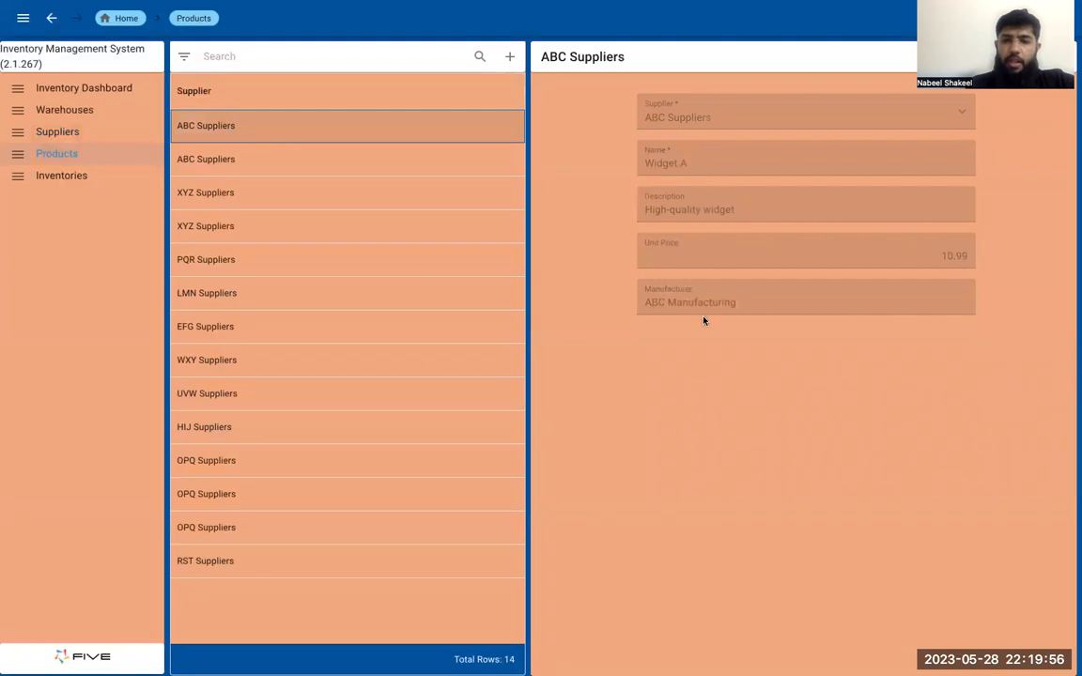
{"action": "left_click", "coordinate": [82, 132]}
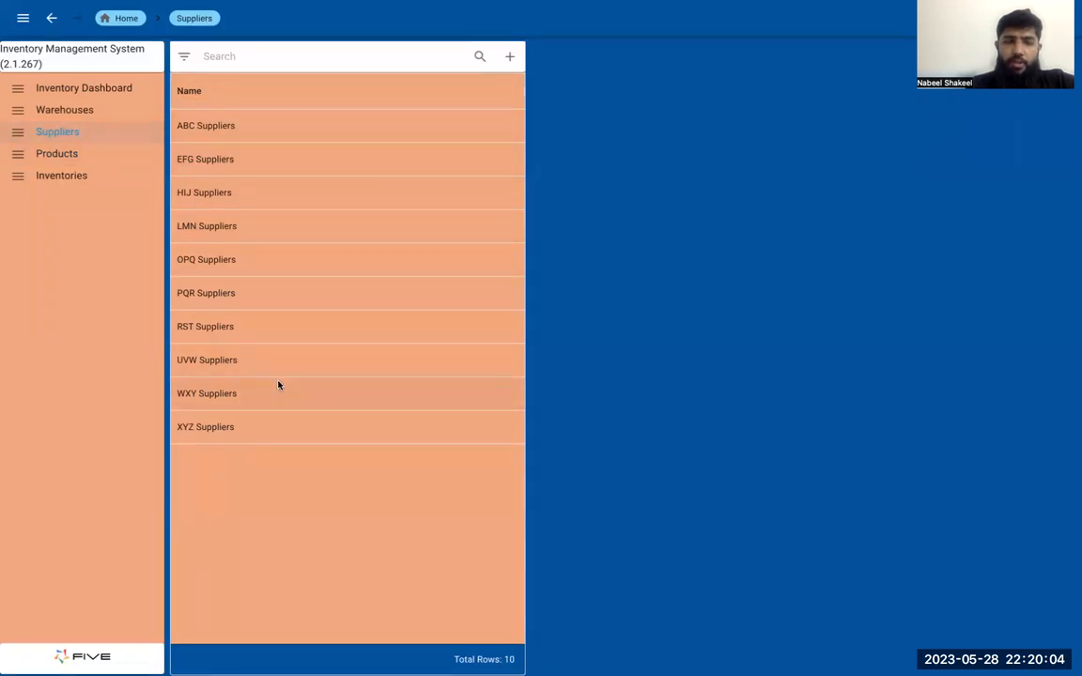
{"action": "left_click", "coordinate": [87, 112]}
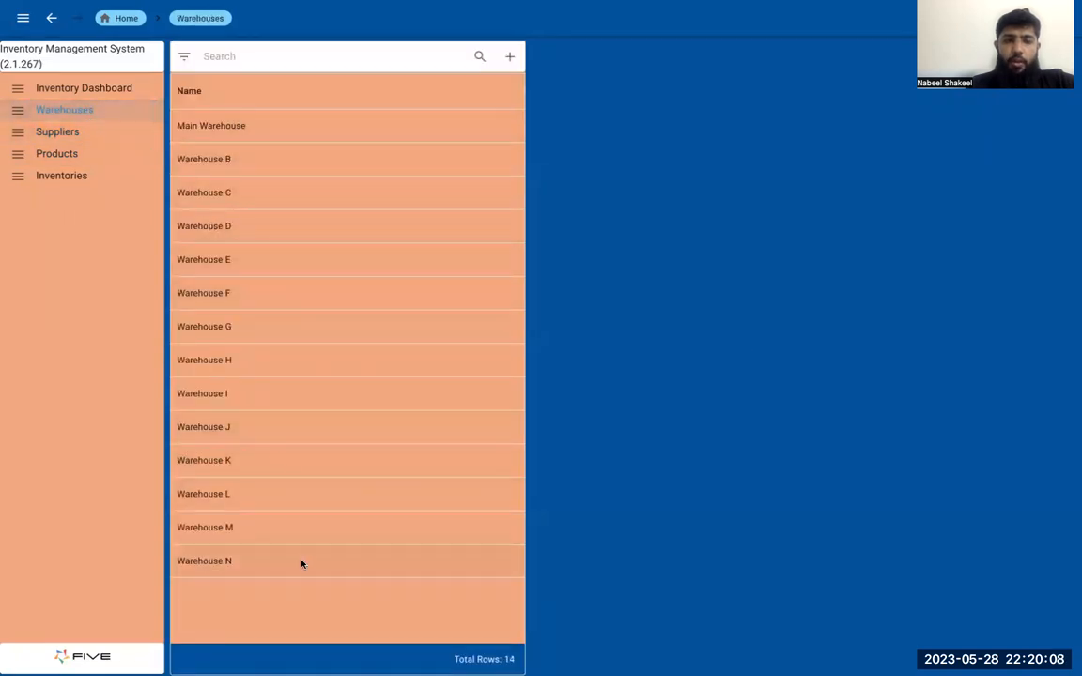
{"action": "left_click", "coordinate": [66, 178]}
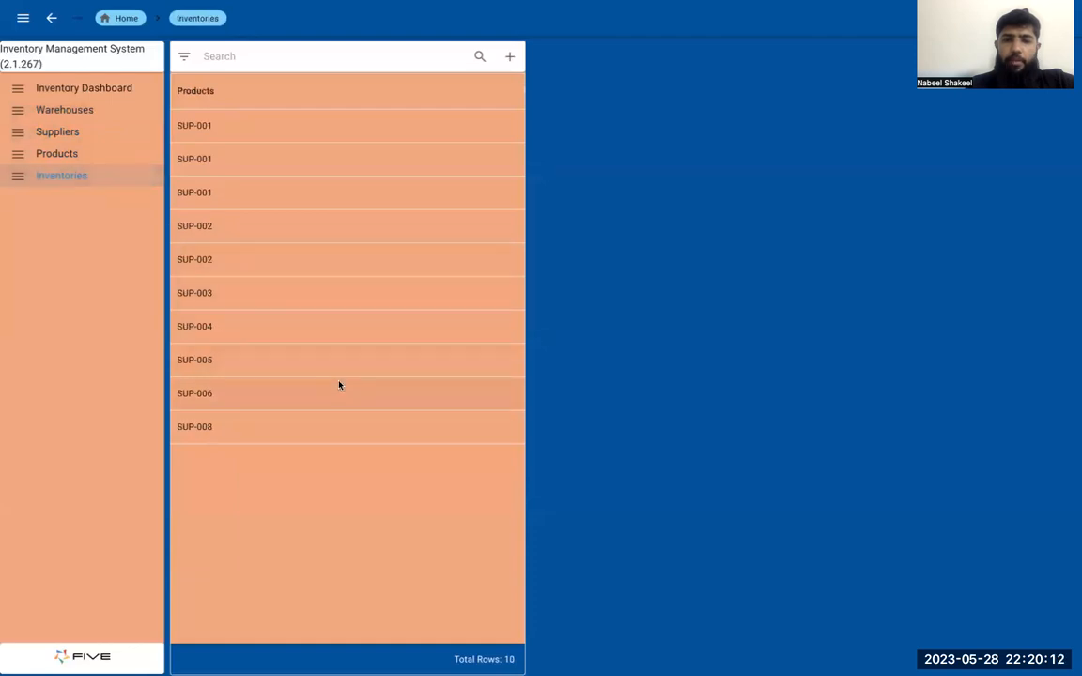
{"action": "left_click", "coordinate": [248, 132]}
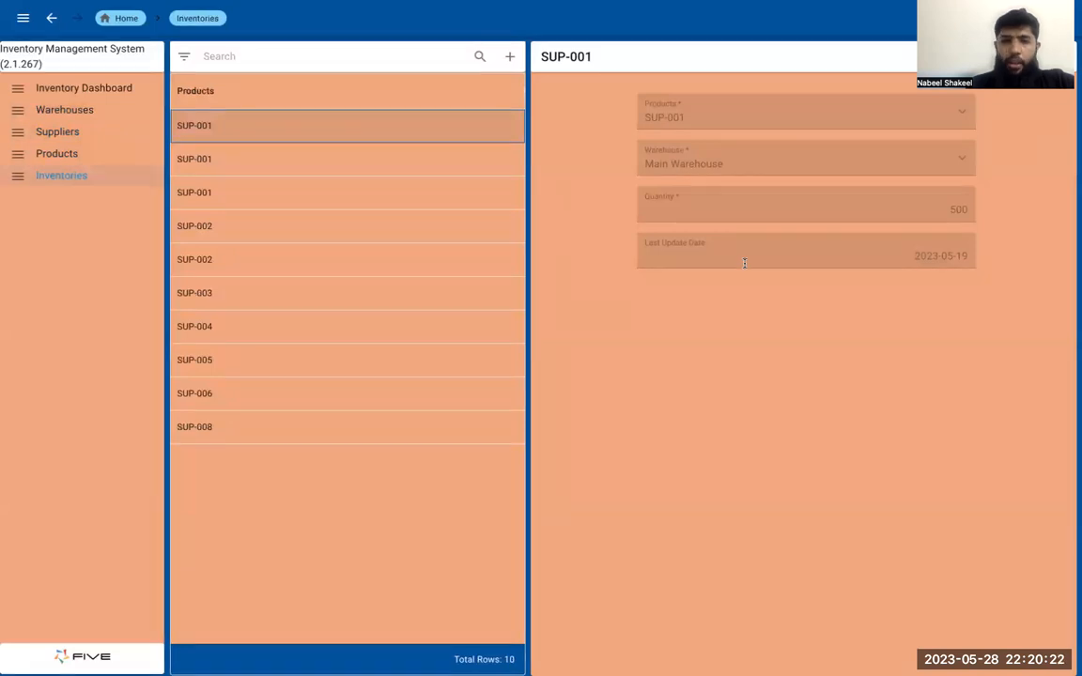
Switch back to the Five development environment and view the pages of the Inventories form
{"action": "key", "text": "ctrl+Tab"}
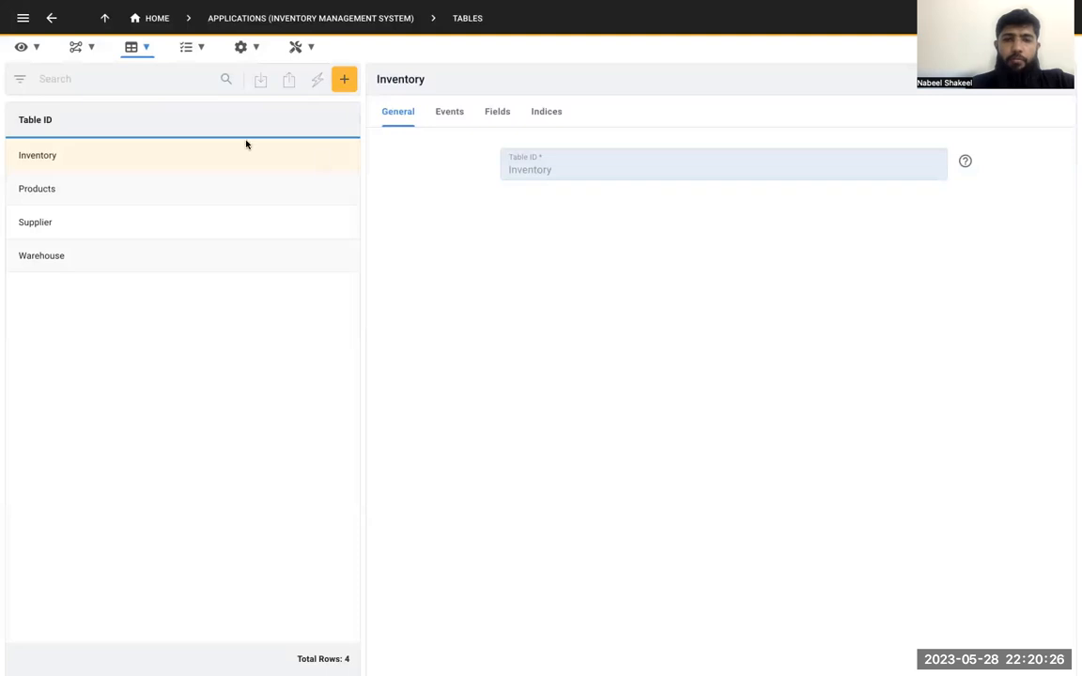
{"action": "left_click", "coordinate": [81, 52]}
{"action": "left_click", "coordinate": [37, 55]}
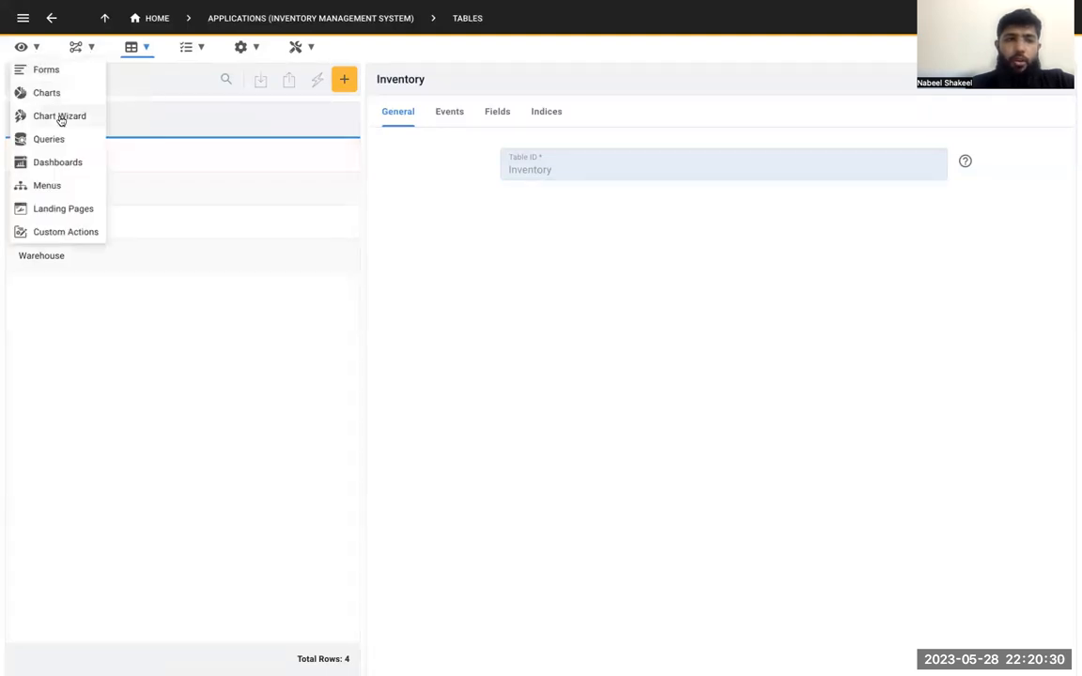
{"action": "left_click", "coordinate": [60, 74]}
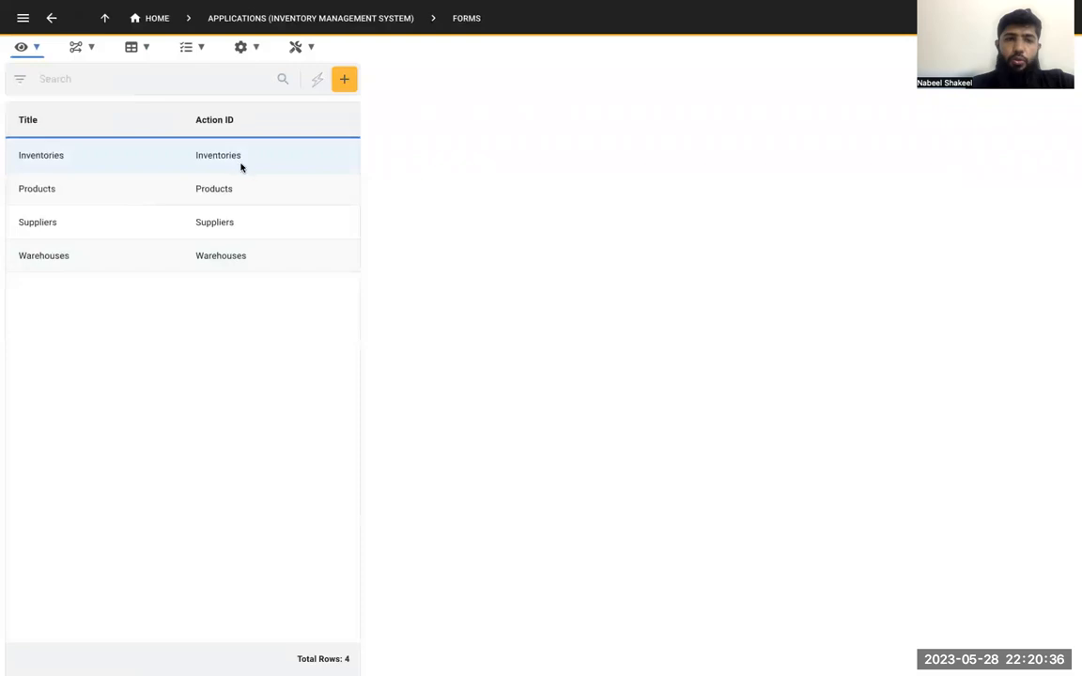
{"action": "key", "text": "ctrl+Tab"}
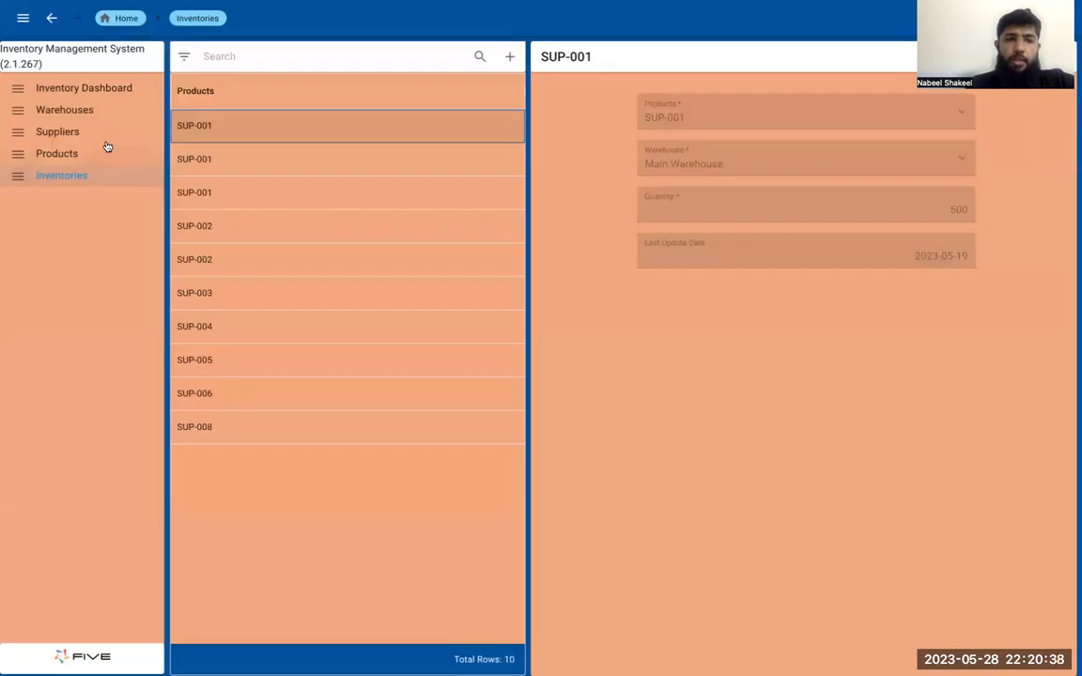
{"action": "key", "text": "ctrl+Tab"}
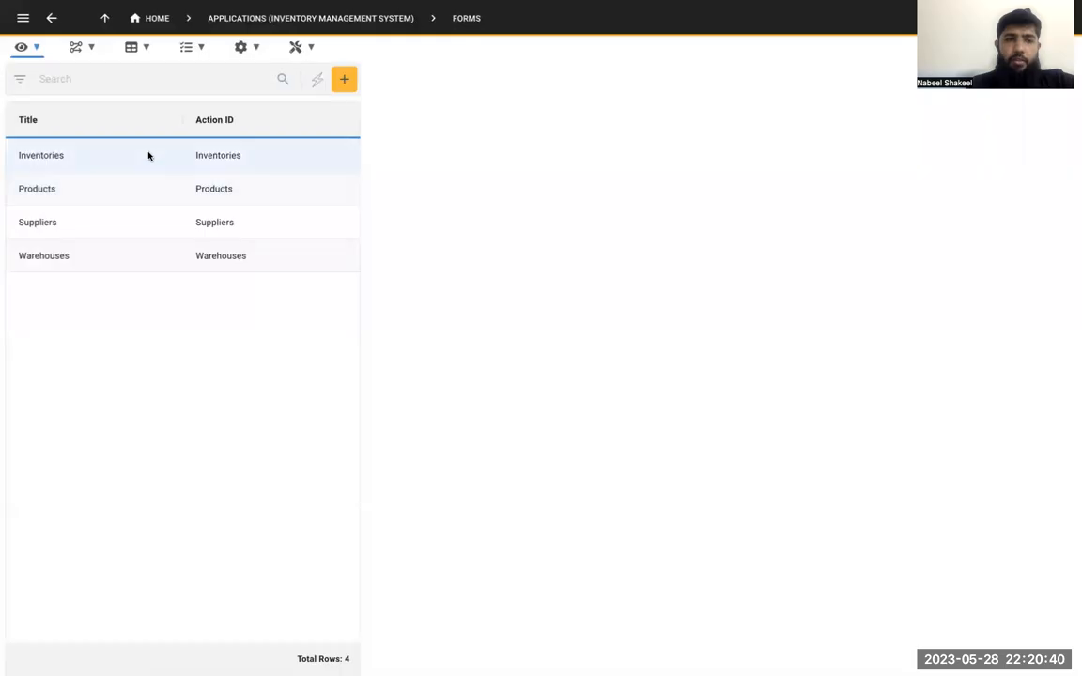
{"action": "left_click", "coordinate": [147, 156]}
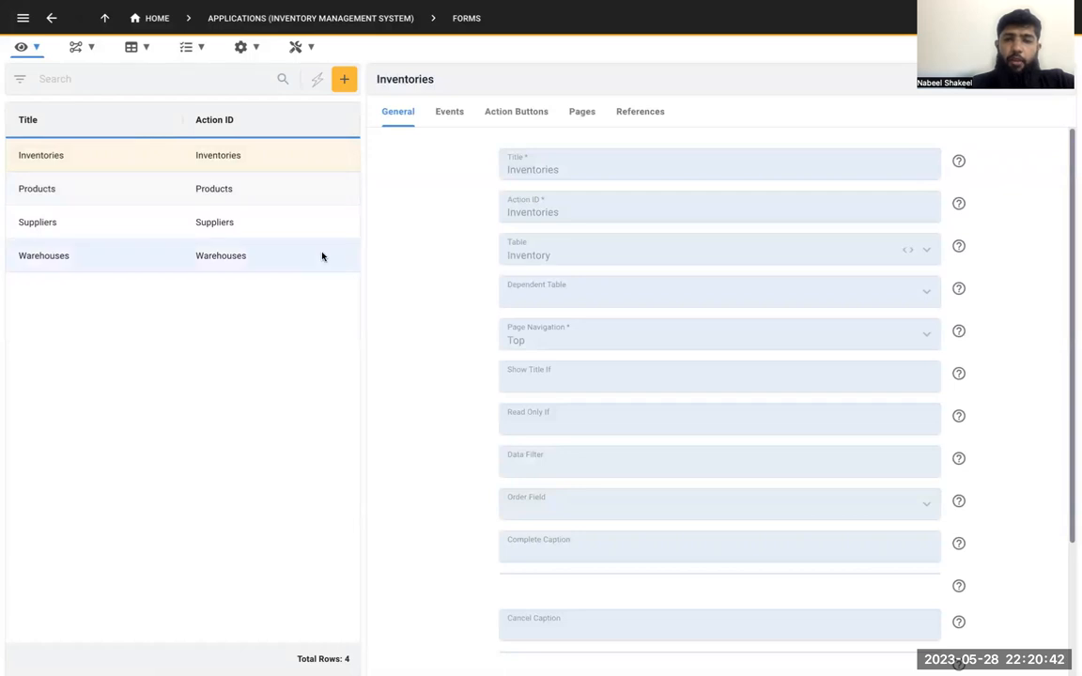
{"action": "left_click", "coordinate": [573, 114]}
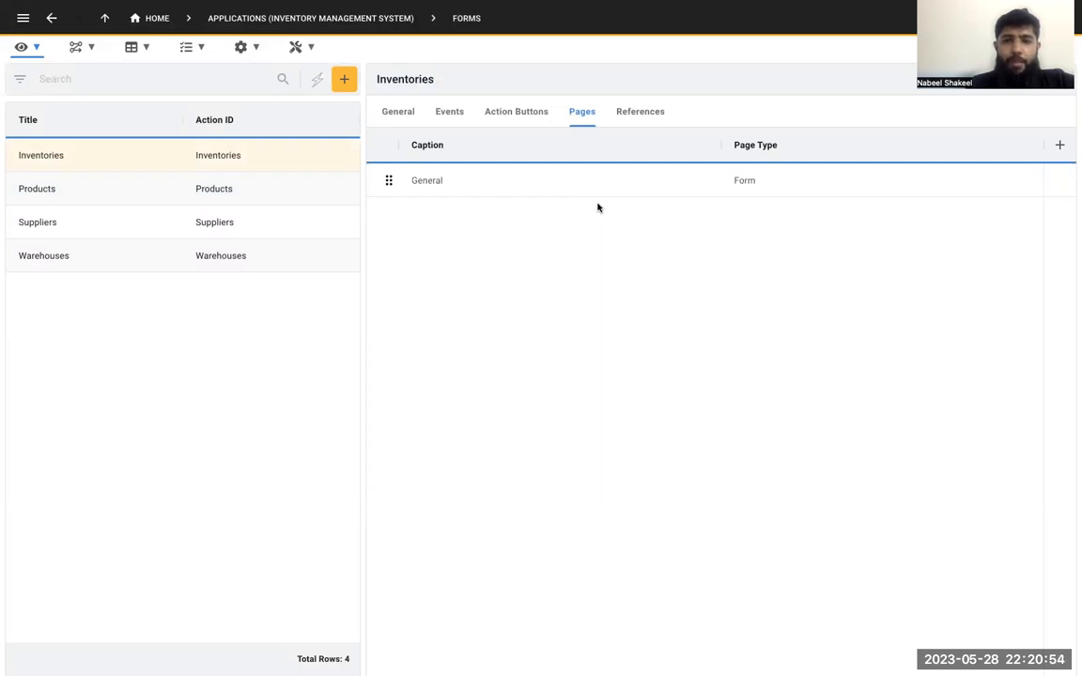
Look through the Products and Suppliers forms and view the pages of the Warehouses form
{"action": "left_click", "coordinate": [286, 188]}
{"action": "left_click", "coordinate": [287, 231]}
{"action": "left_click", "coordinate": [280, 257]}
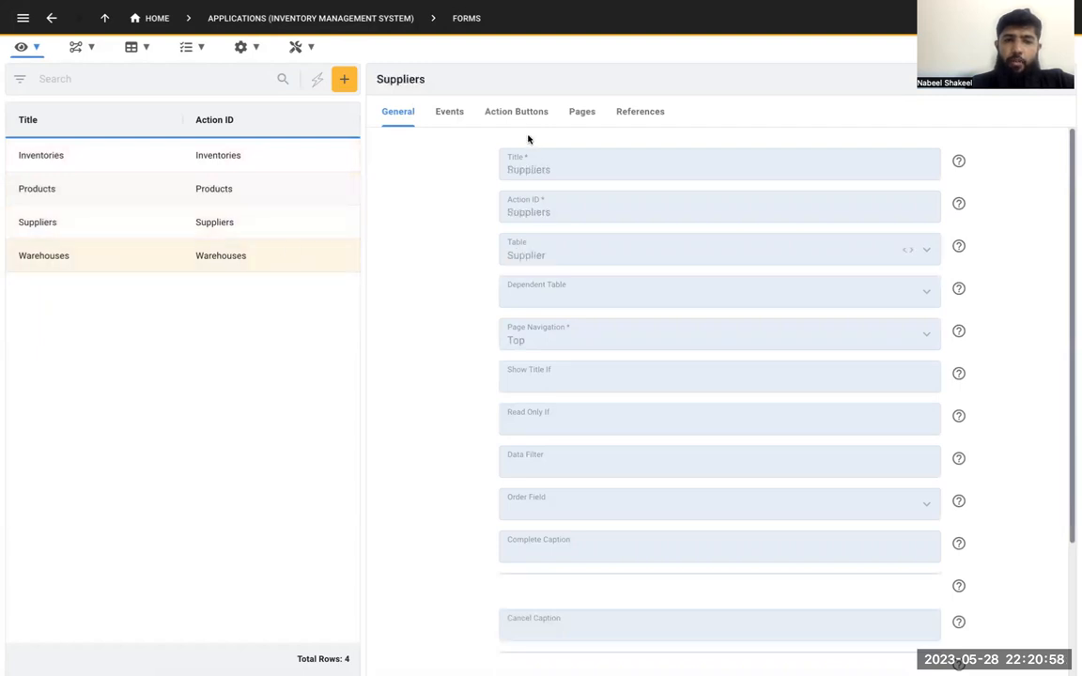
{"action": "left_click", "coordinate": [573, 118]}
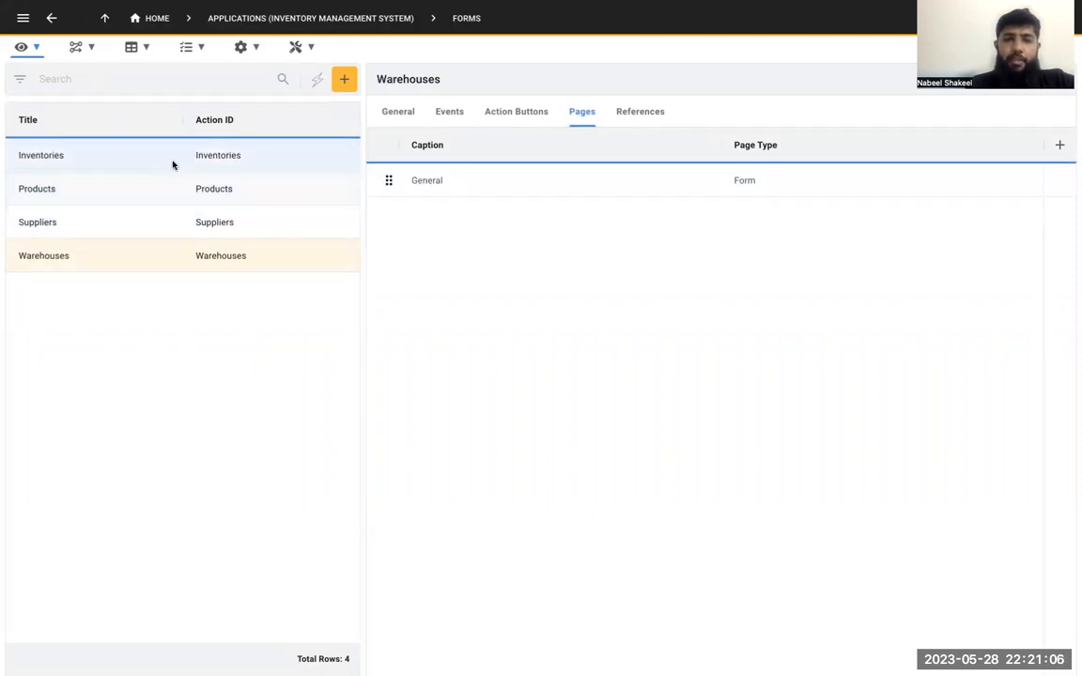
Open the SQL of the Current Inventory Qunatity query for viewing
{"action": "left_click", "coordinate": [37, 48]}
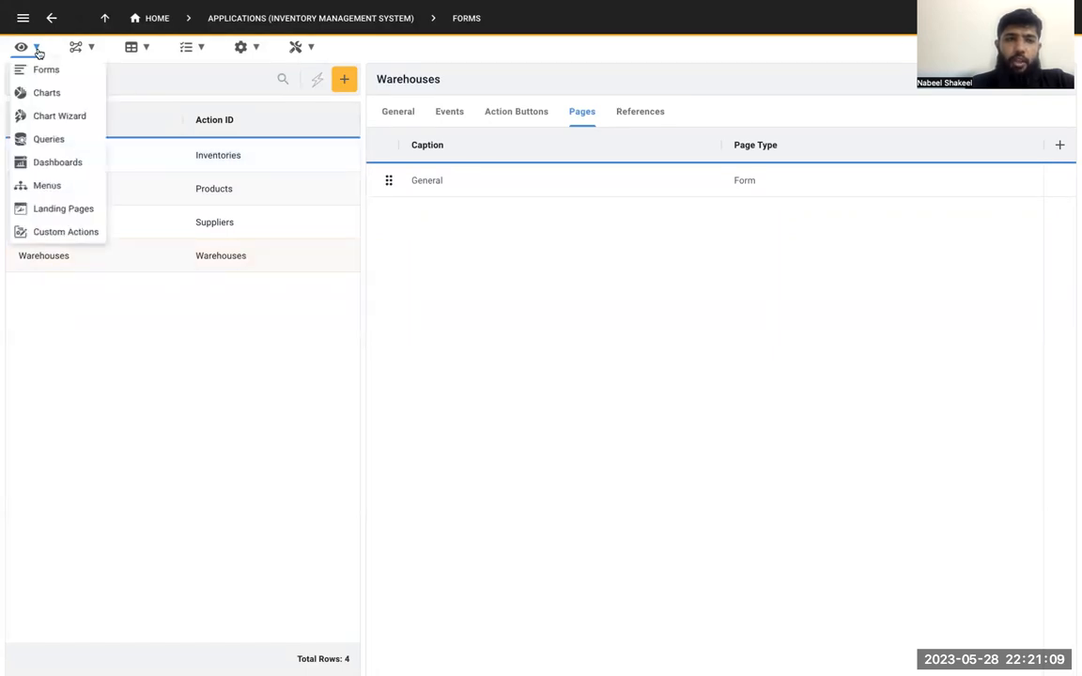
{"action": "left_click", "coordinate": [56, 140]}
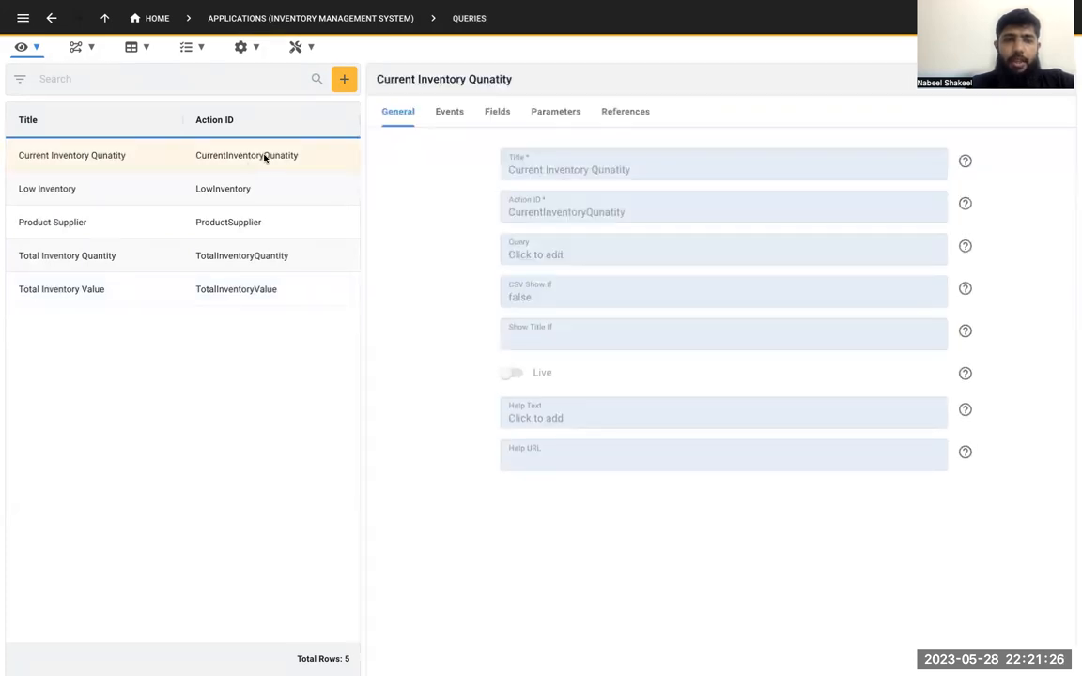
{"action": "left_click", "coordinate": [566, 250]}
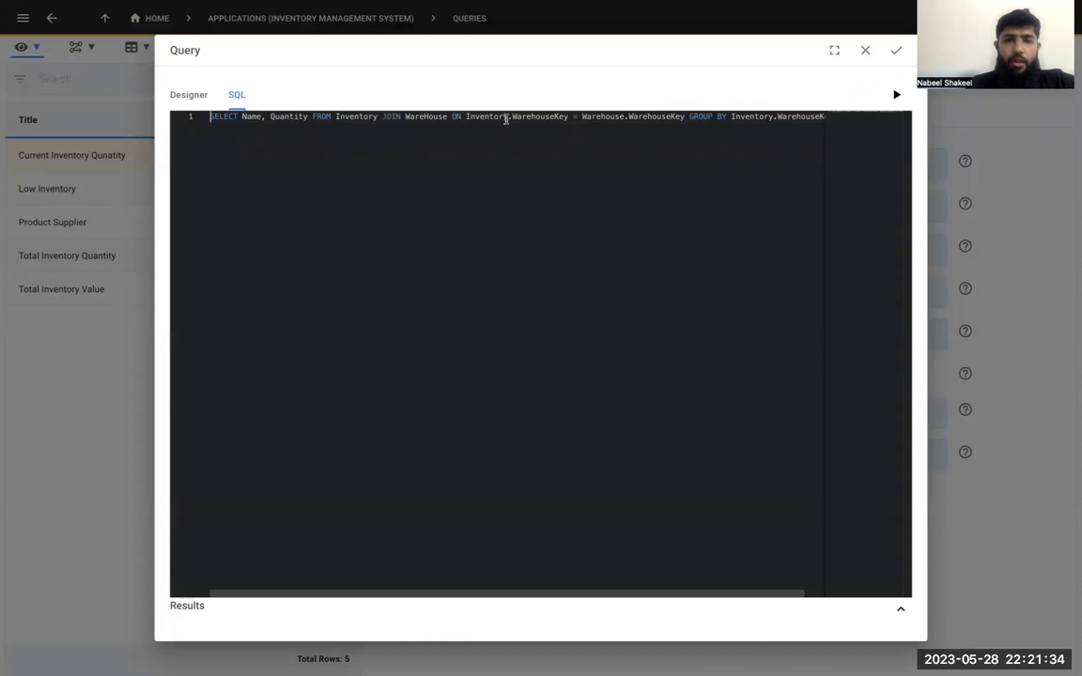
Read the rest of the Current Inventory Qunatity SQL, run the query, review the quantity per warehouse, and close the query without changes
{"action": "key", "text": "End"}
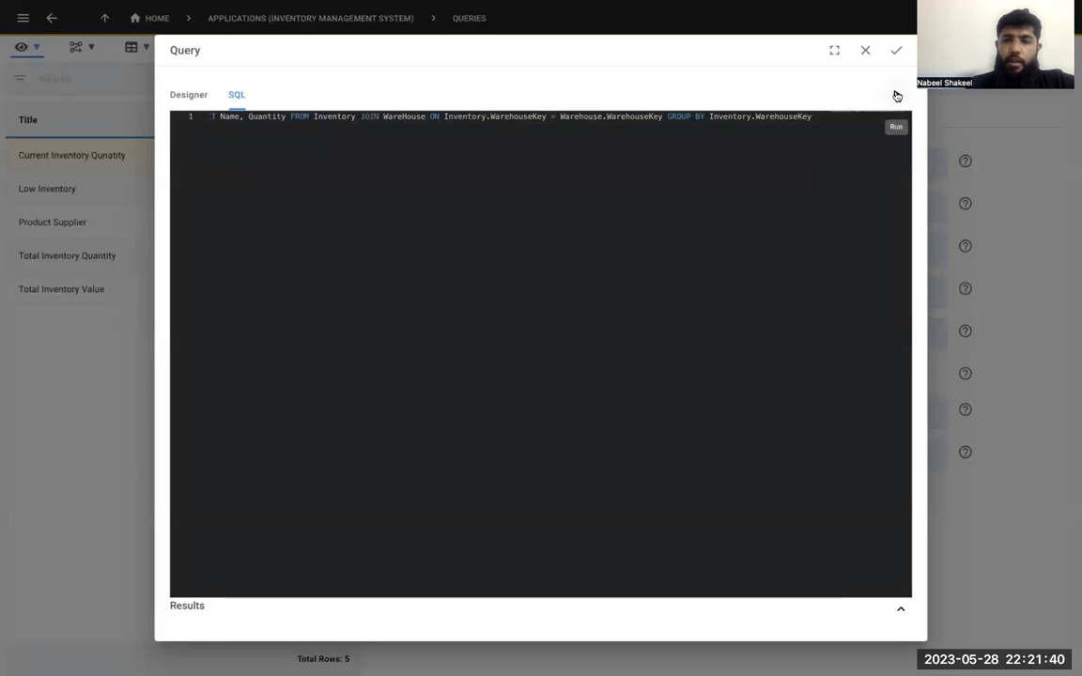
{"action": "left_click", "coordinate": [897, 95]}
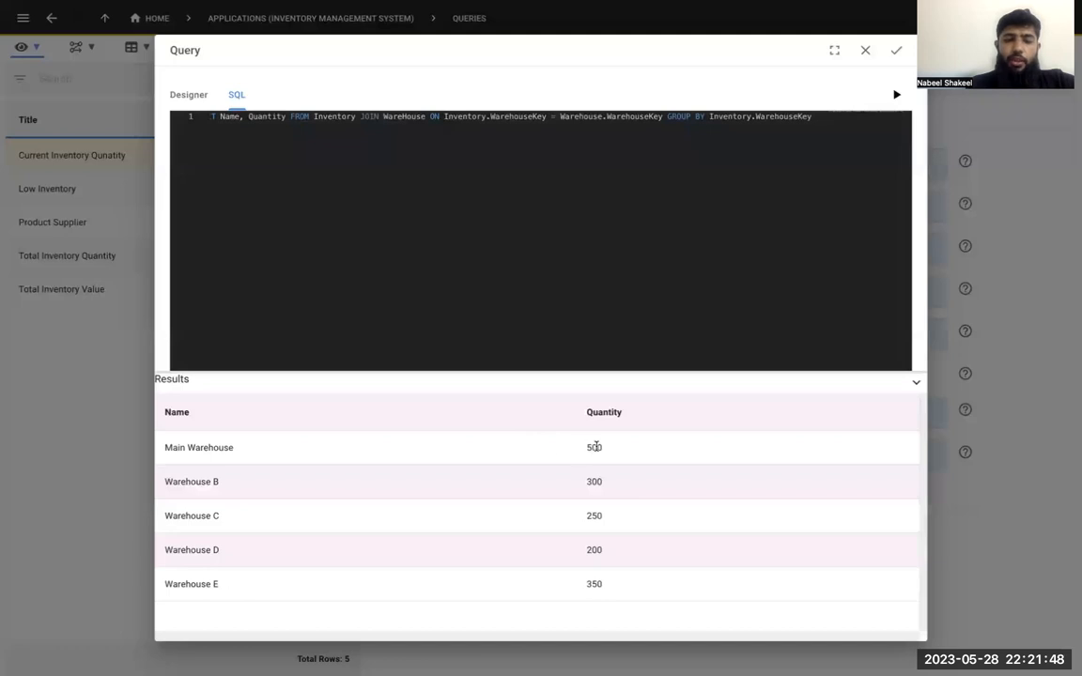
{"action": "left_click_drag", "start_coordinate": [596, 447], "coordinate": [597, 483]}
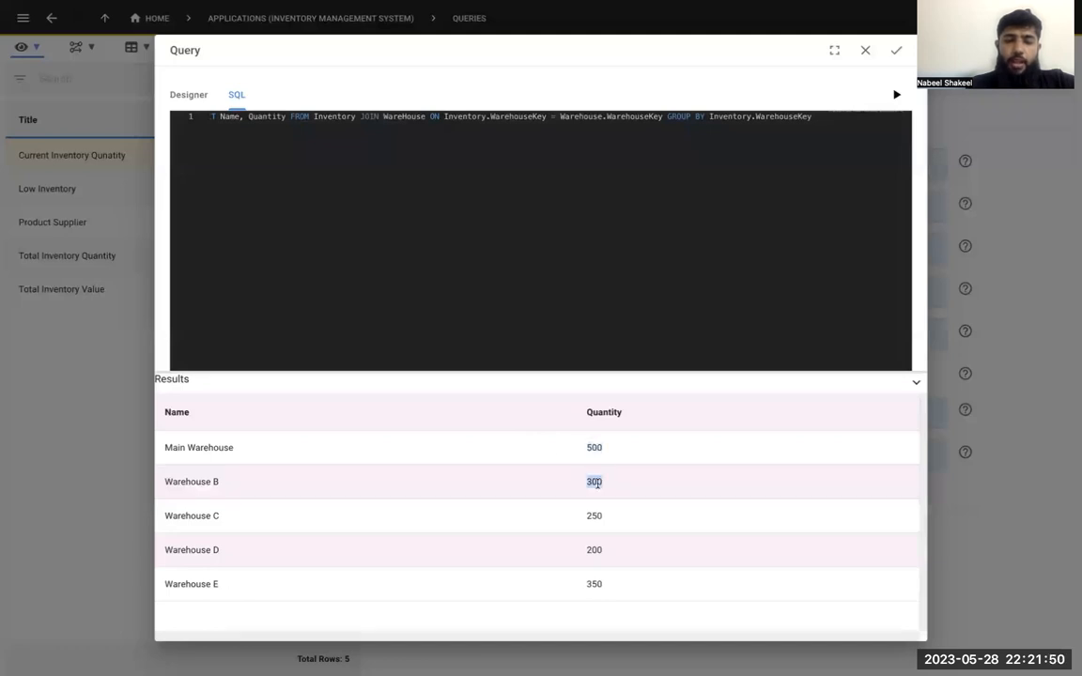
{"action": "left_click", "coordinate": [867, 56]}
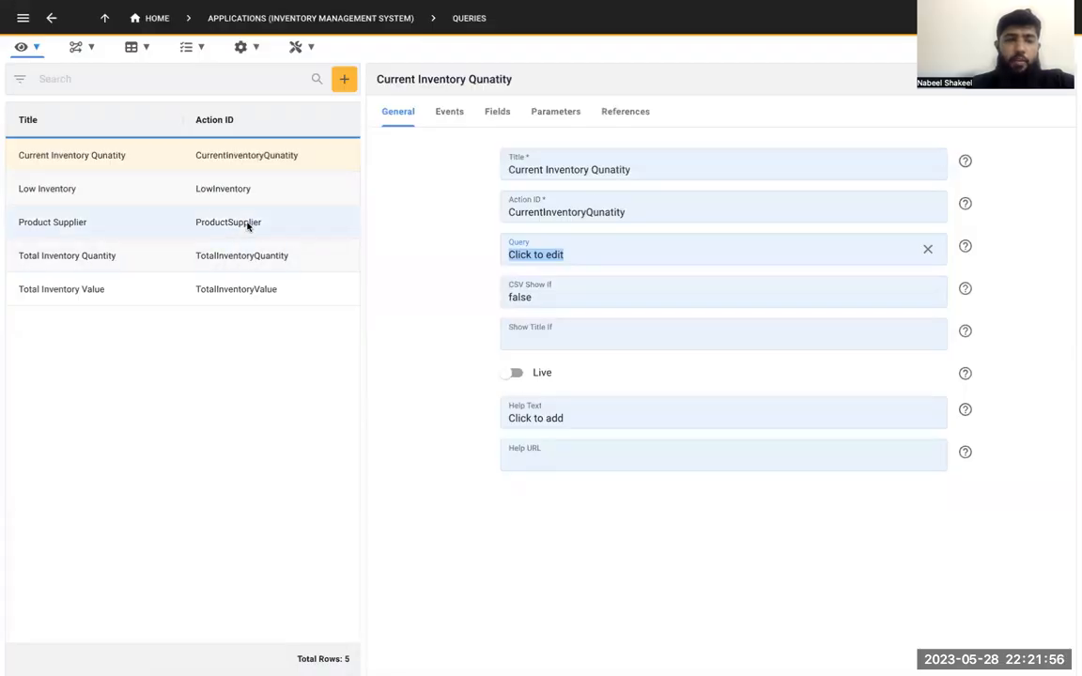
View the SQL of the Total Inventory Quantity query, run it, review the results per product, and close the query without changes
{"action": "left_click", "coordinate": [249, 257]}
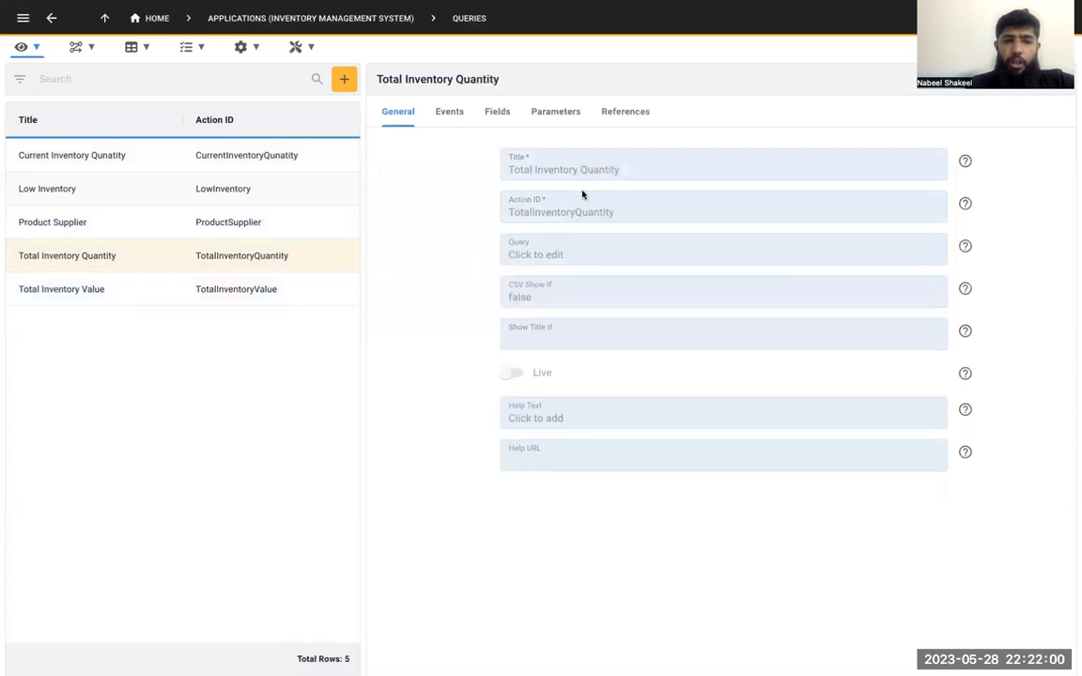
{"action": "left_click", "coordinate": [602, 254]}
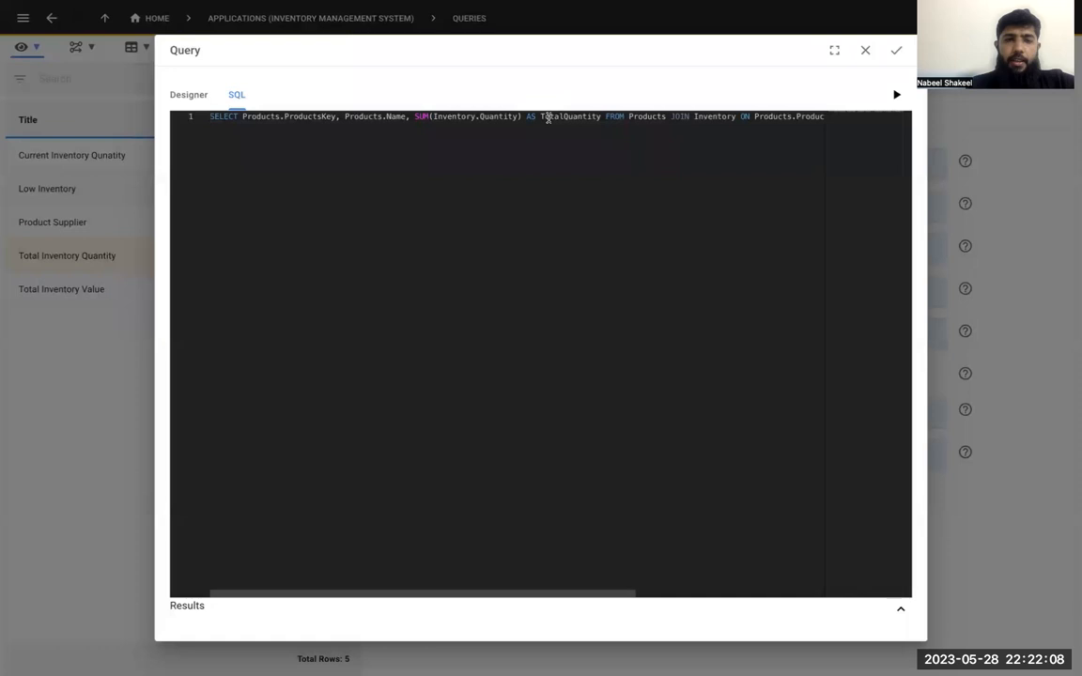
{"action": "scroll", "coordinate": [567, 120], "scroll_direction": "right", "scroll_amount": 3}
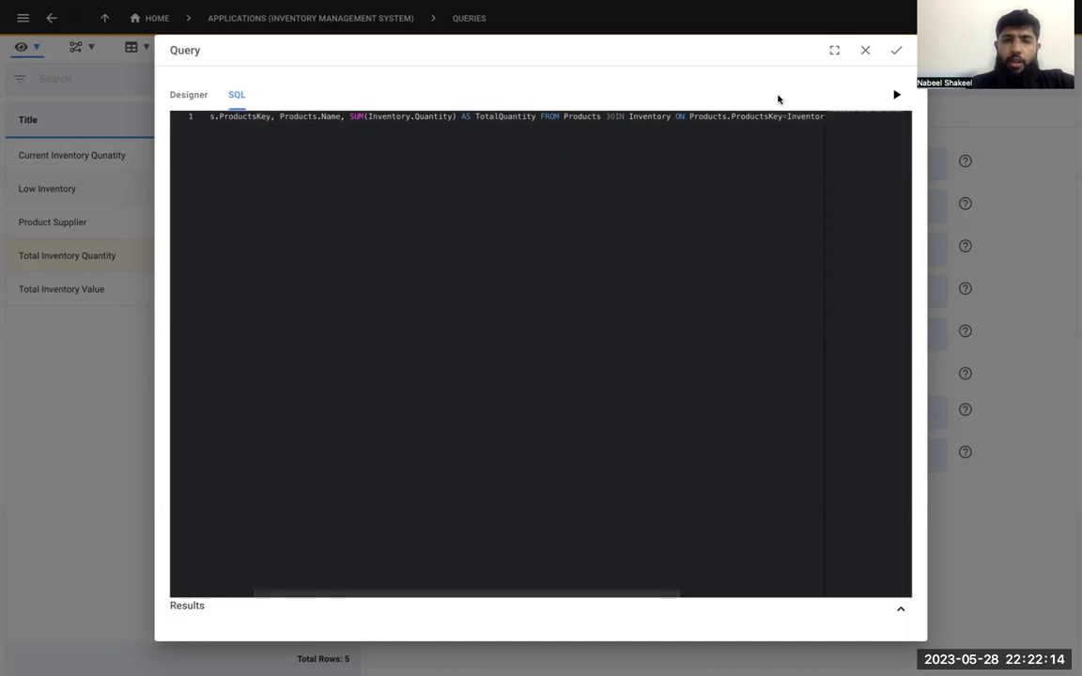
{"action": "left_click", "coordinate": [896, 96]}
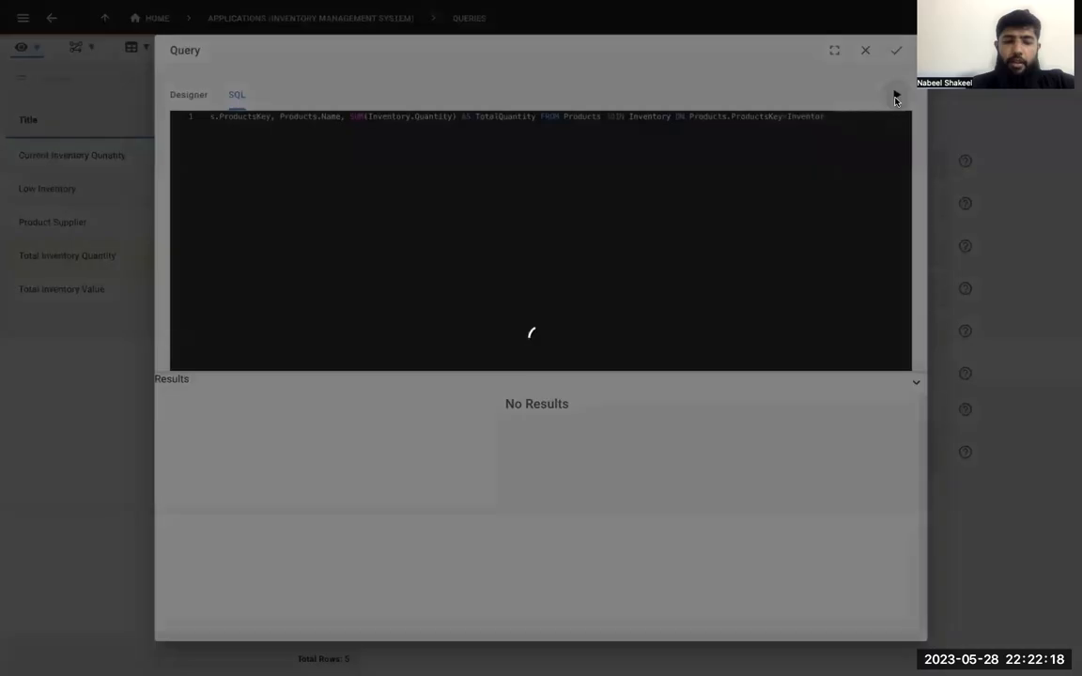
{"action": "scroll", "coordinate": [753, 575], "scroll_direction": "down", "scroll_amount": 2}
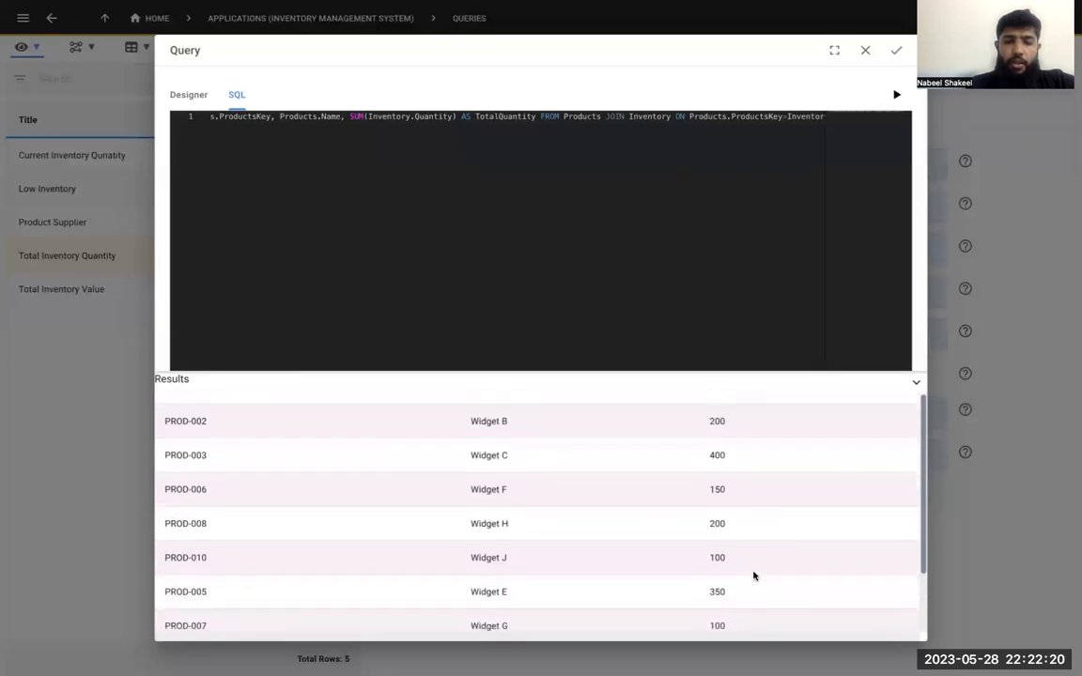
{"action": "scroll", "coordinate": [753, 576], "scroll_direction": "up", "scroll_amount": 1}
{"action": "scroll", "coordinate": [753, 576], "scroll_direction": "up", "scroll_amount": 1}
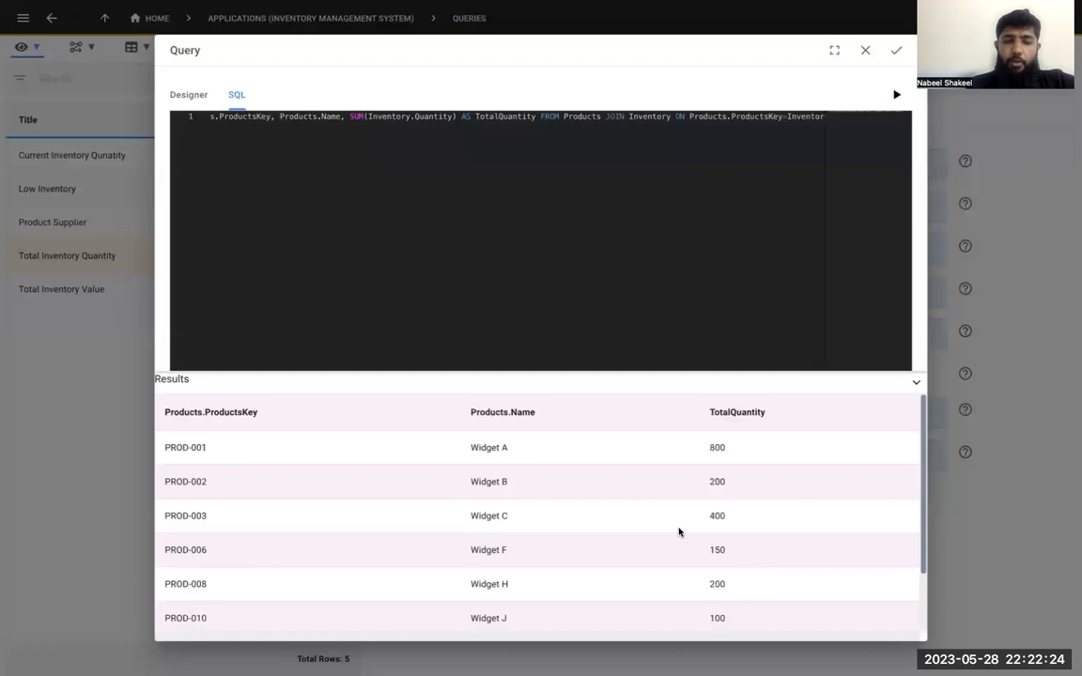
{"action": "scroll", "coordinate": [679, 532], "scroll_direction": "down", "scroll_amount": 2}
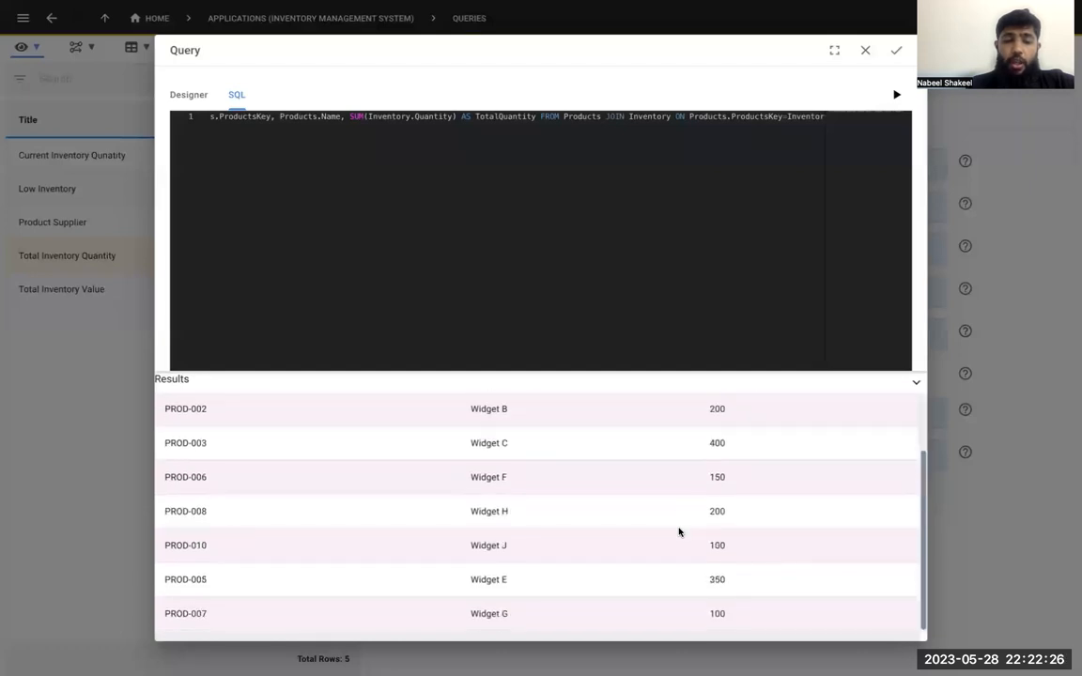
{"action": "left_click", "coordinate": [864, 50]}
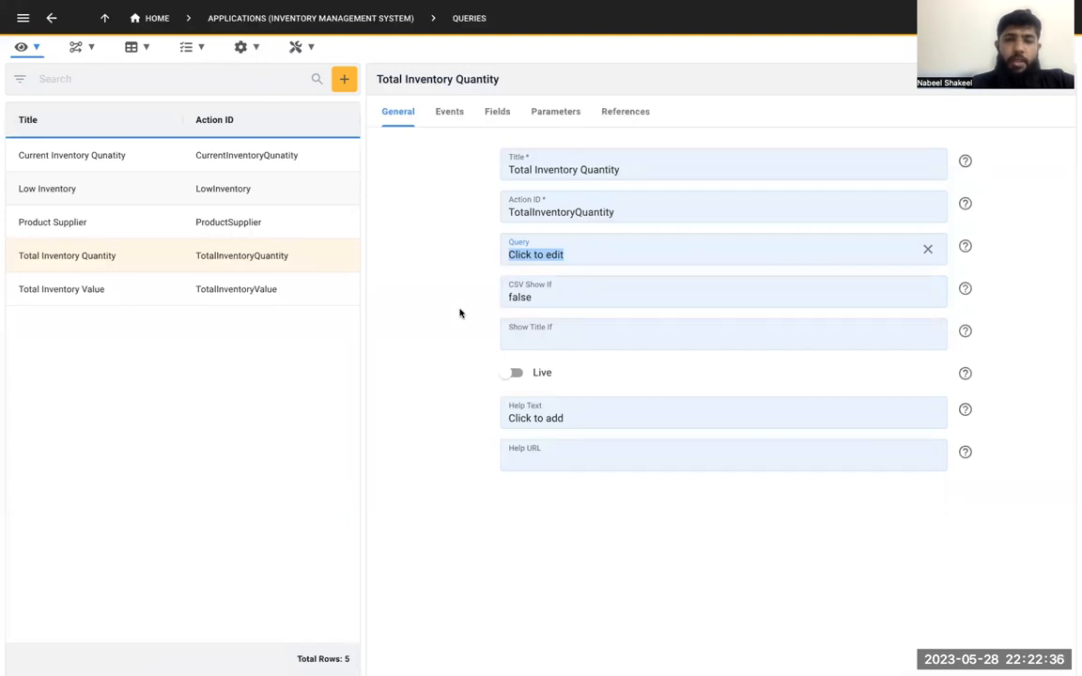
Open the Chart Wizard, and switch to the running inventory app to view the charts on the Inventory Dashboard
{"action": "left_click", "coordinate": [37, 49]}
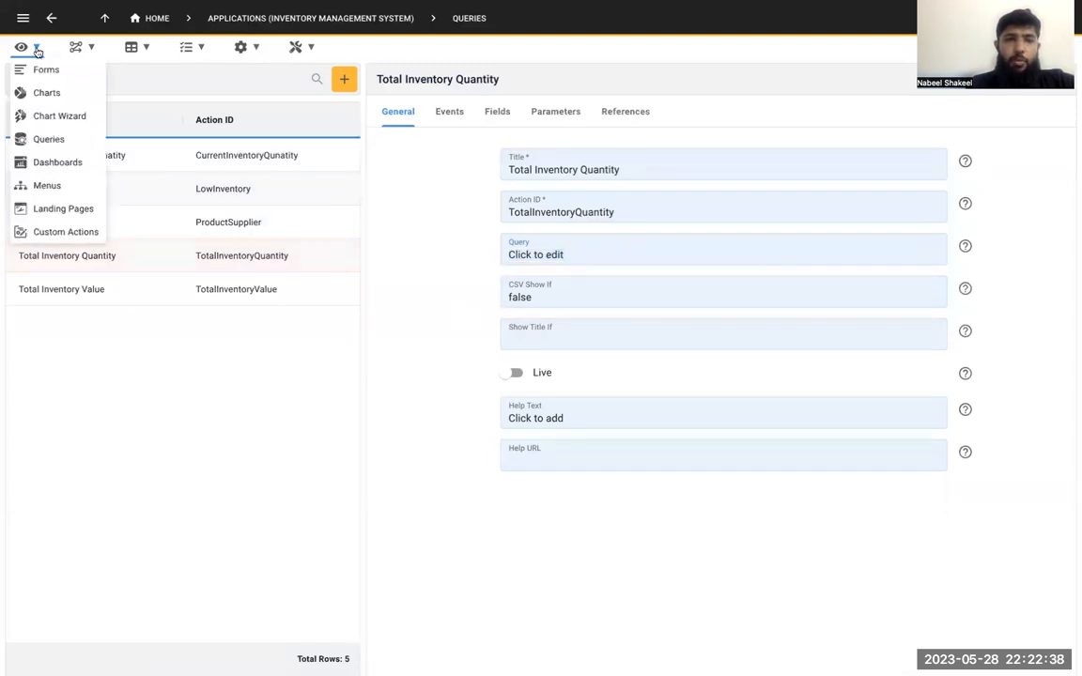
{"action": "left_click", "coordinate": [65, 117]}
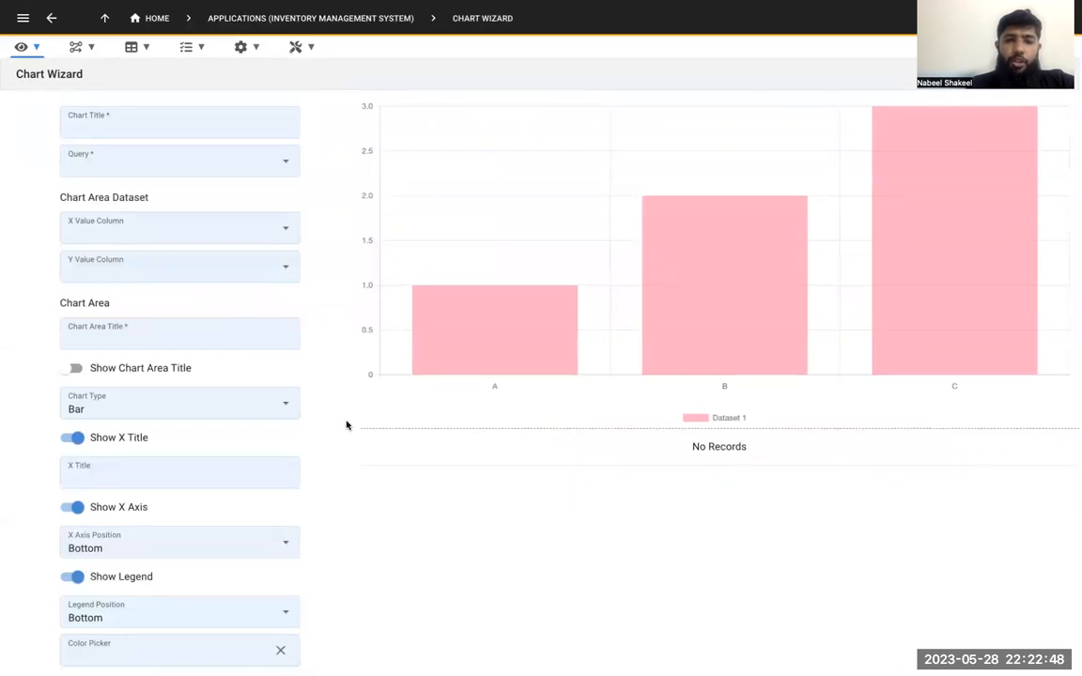
{"action": "mouse_move", "coordinate": [442, 335]}
{"action": "key", "text": "ctrl+Tab"}
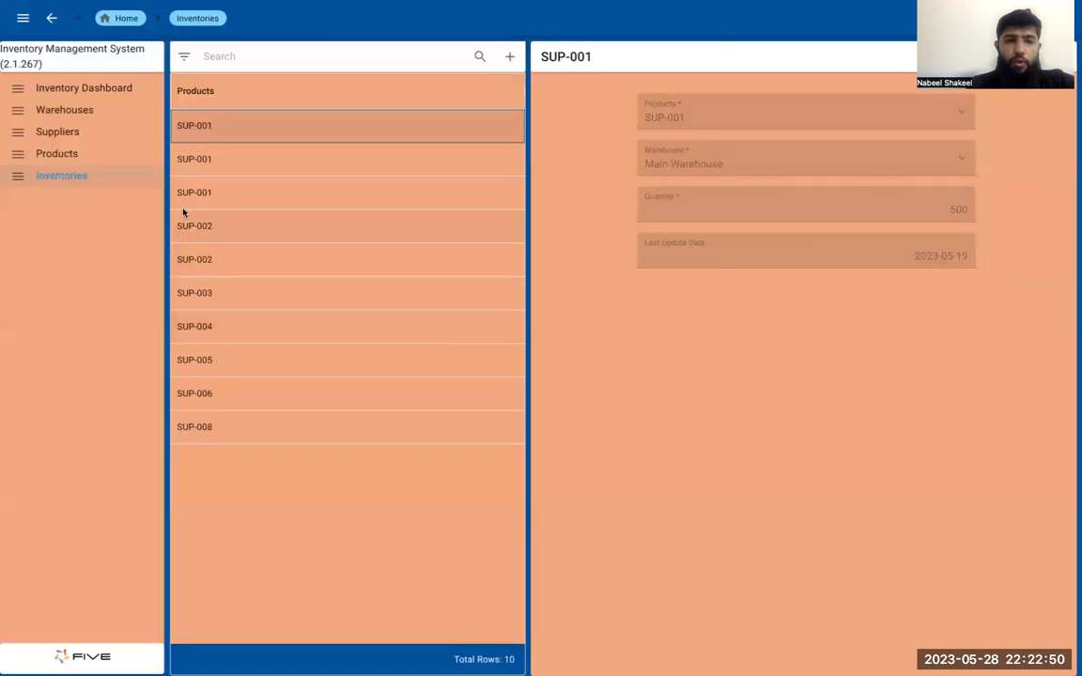
{"action": "left_click", "coordinate": [107, 88]}
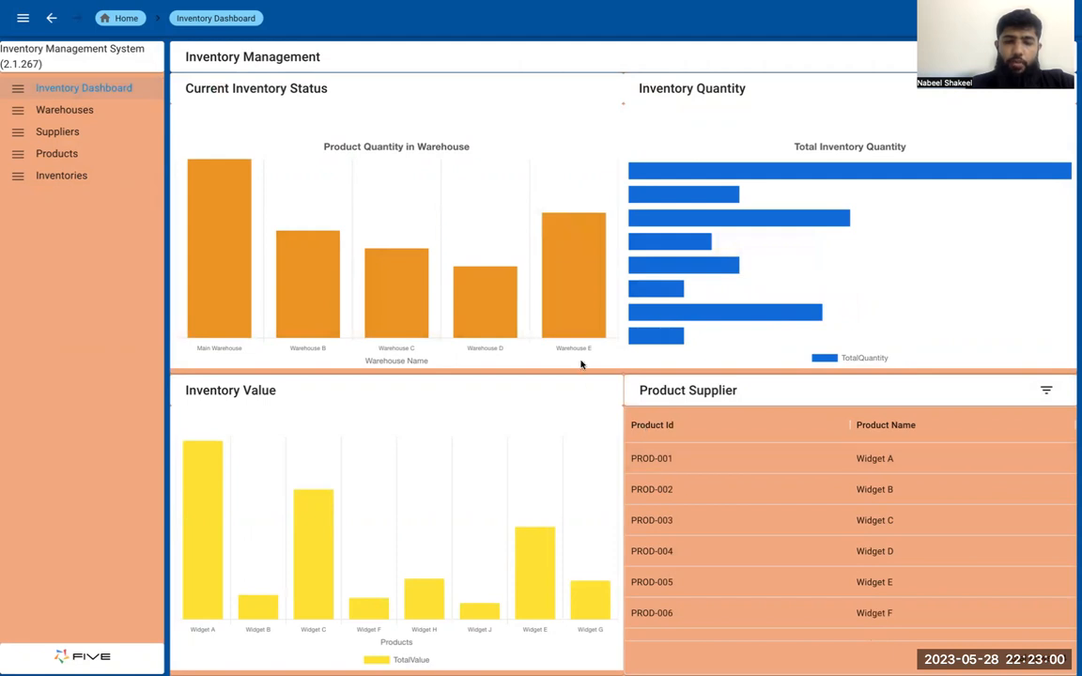
Switch back to Five and look through the Chart Wizard's title fields and its available queries without choosing one
{"action": "key", "text": "ctrl+Tab"}
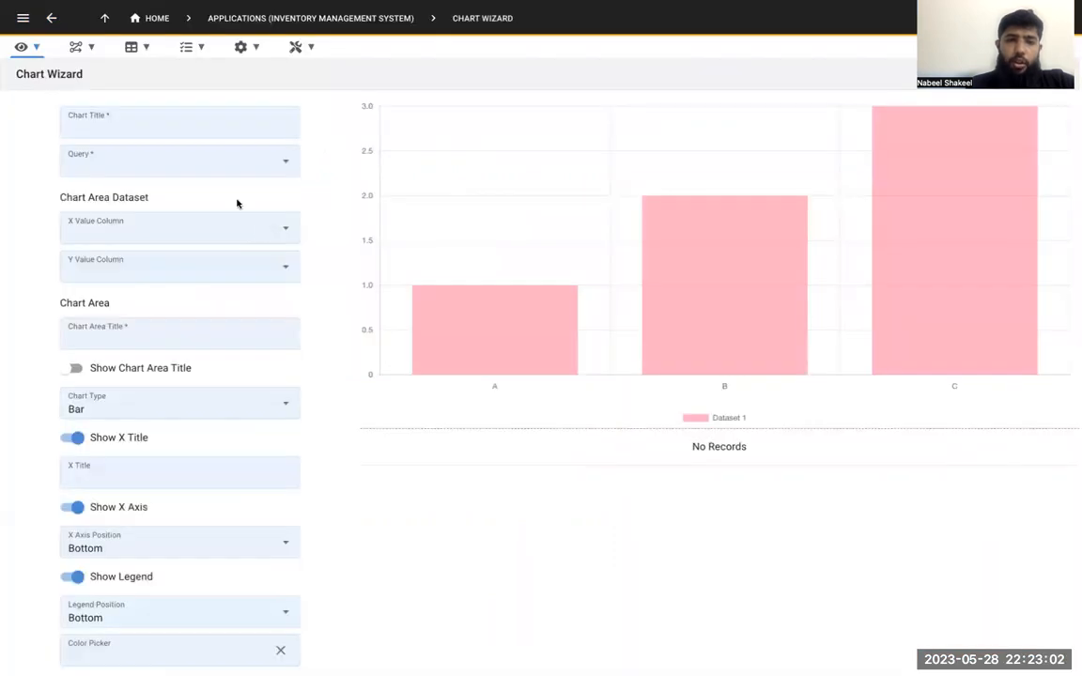
{"action": "left_click", "coordinate": [227, 124]}
{"action": "left_click", "coordinate": [244, 161]}
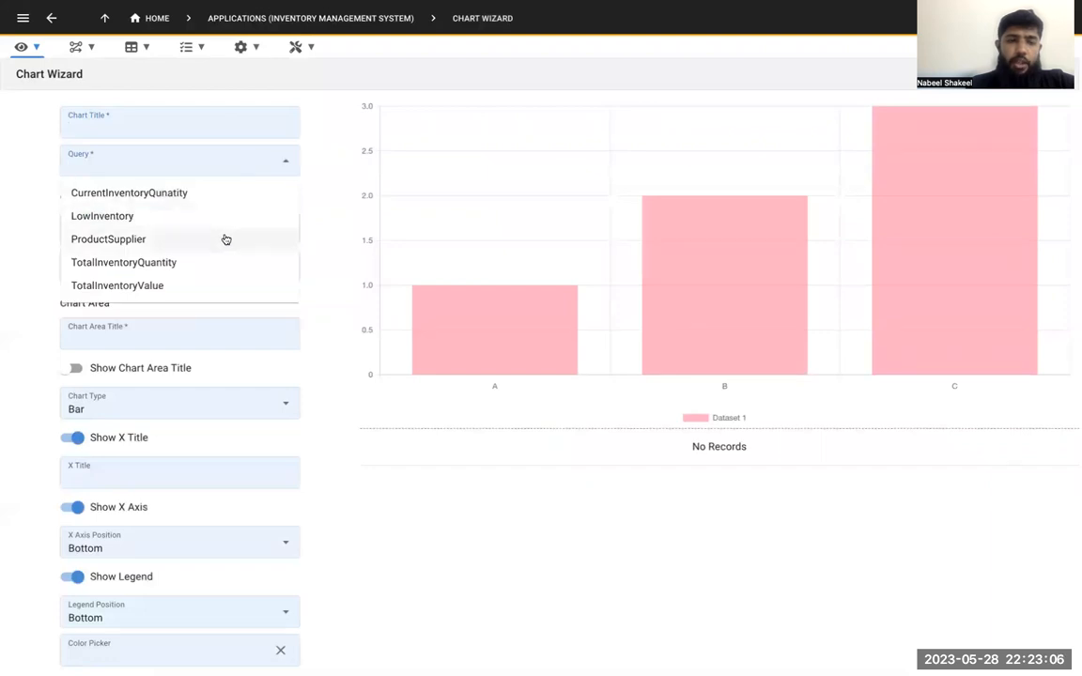
{"action": "left_click", "coordinate": [277, 338]}
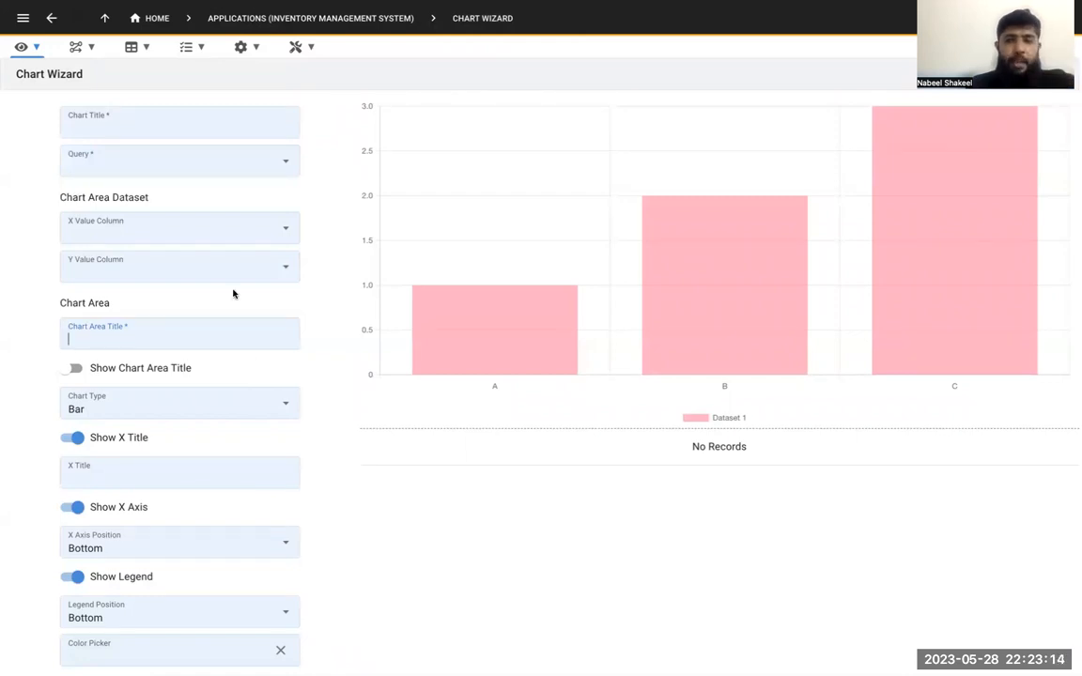
Open the application's dashboards, look at the fields of a new blank dashboard record, and discard it
{"action": "left_click", "coordinate": [38, 55]}
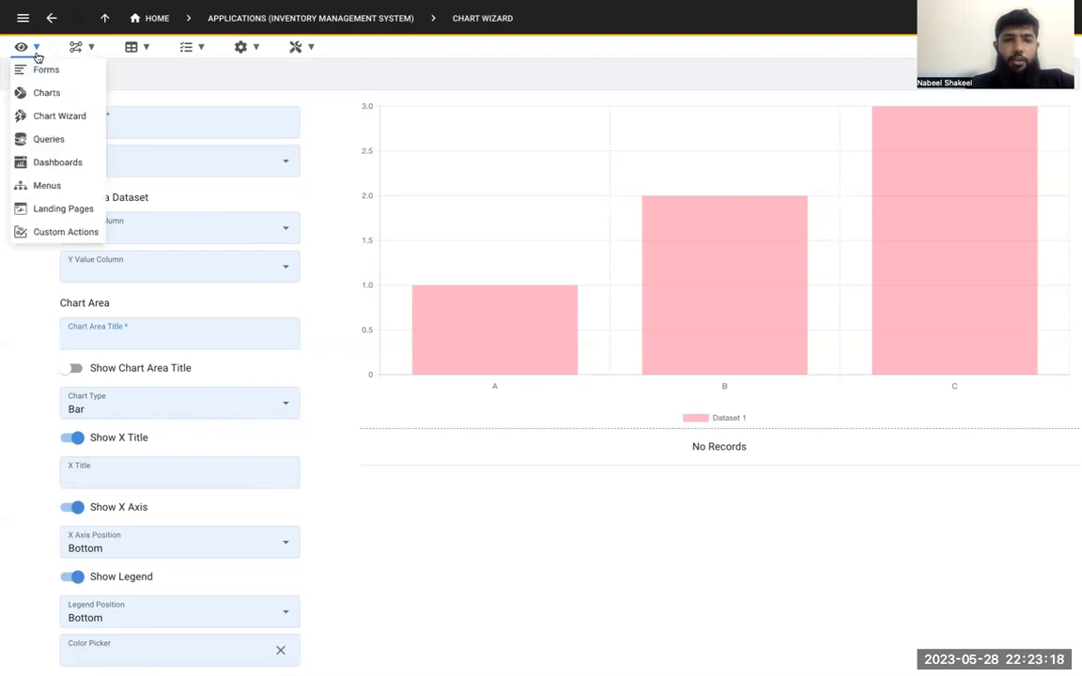
{"action": "left_click", "coordinate": [80, 164]}
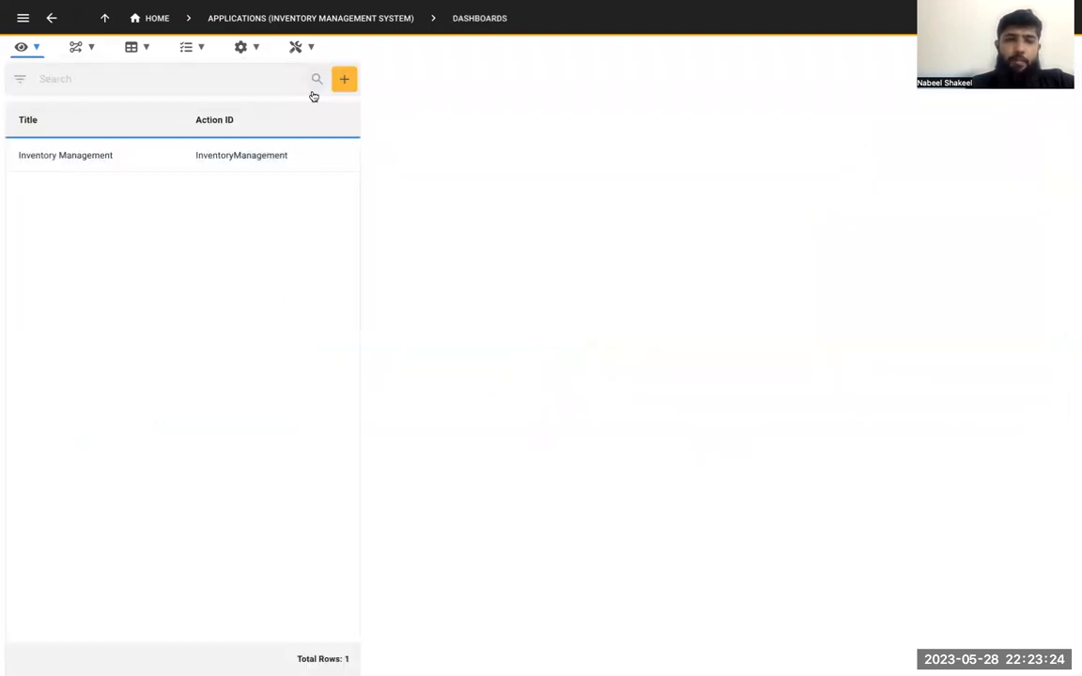
{"action": "left_click", "coordinate": [344, 83]}
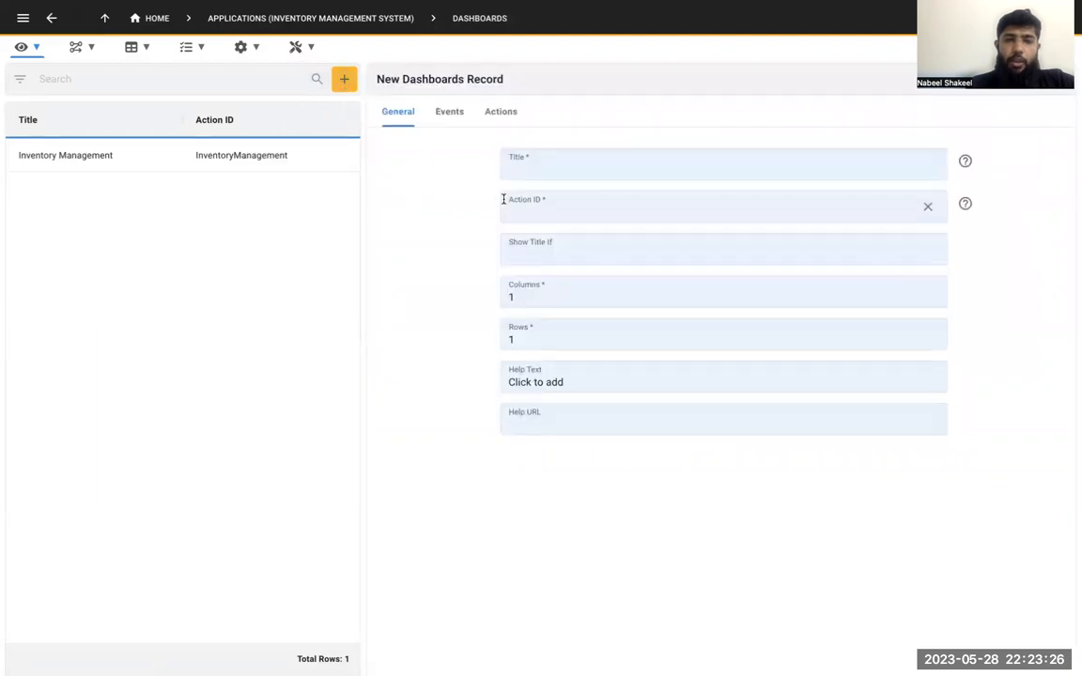
{"action": "left_click", "coordinate": [1061, 79]}
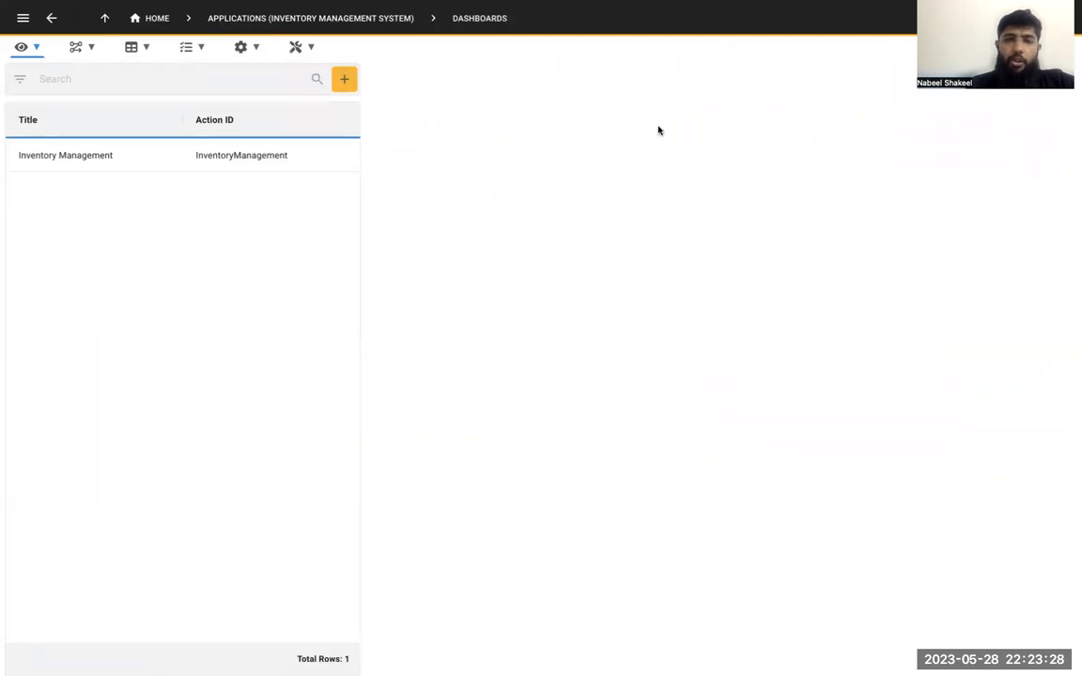
Examine the Inventory Management dashboard's general settings, including its columns and rows, and the actions assigned to each page position
{"action": "left_click", "coordinate": [301, 151]}
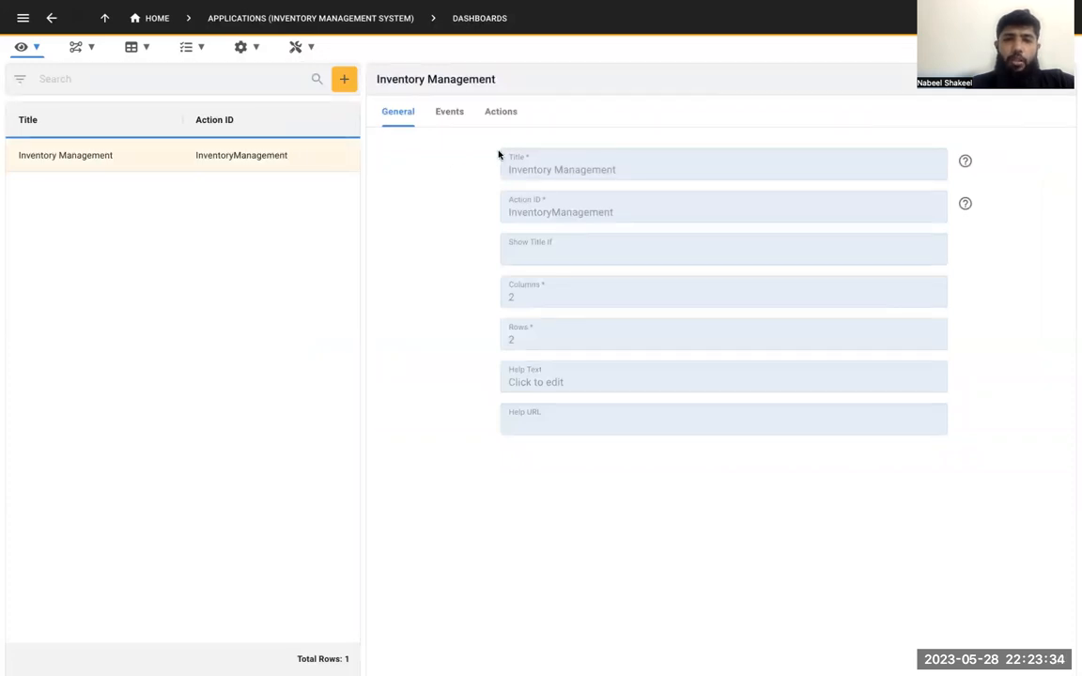
{"action": "left_click", "coordinate": [496, 113]}
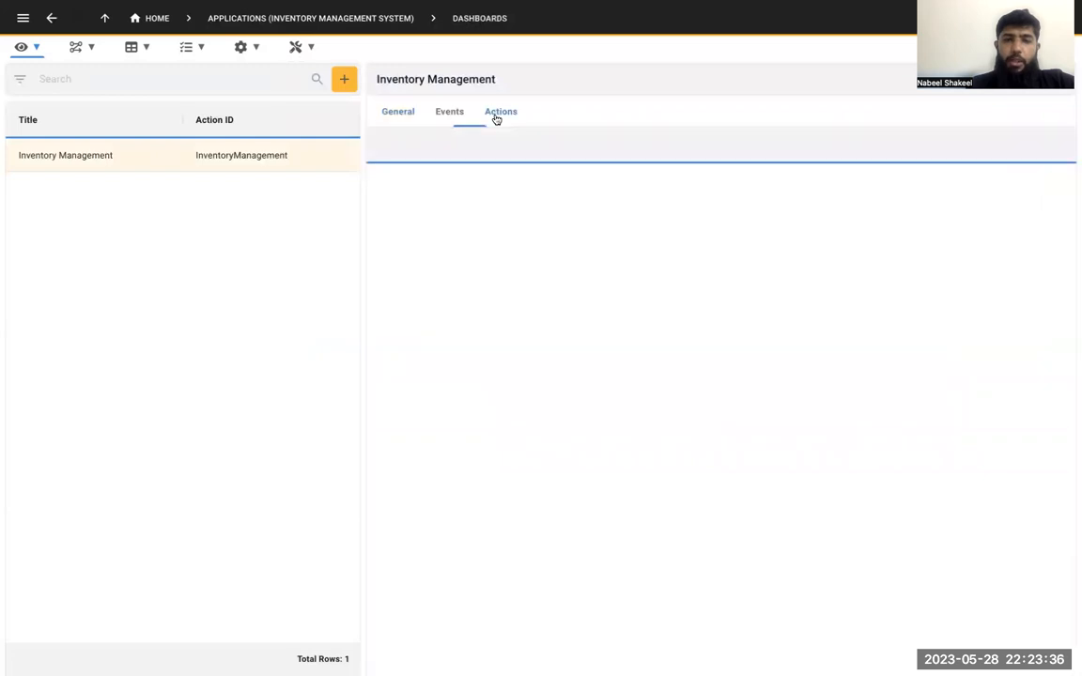
{"action": "left_click", "coordinate": [397, 112]}
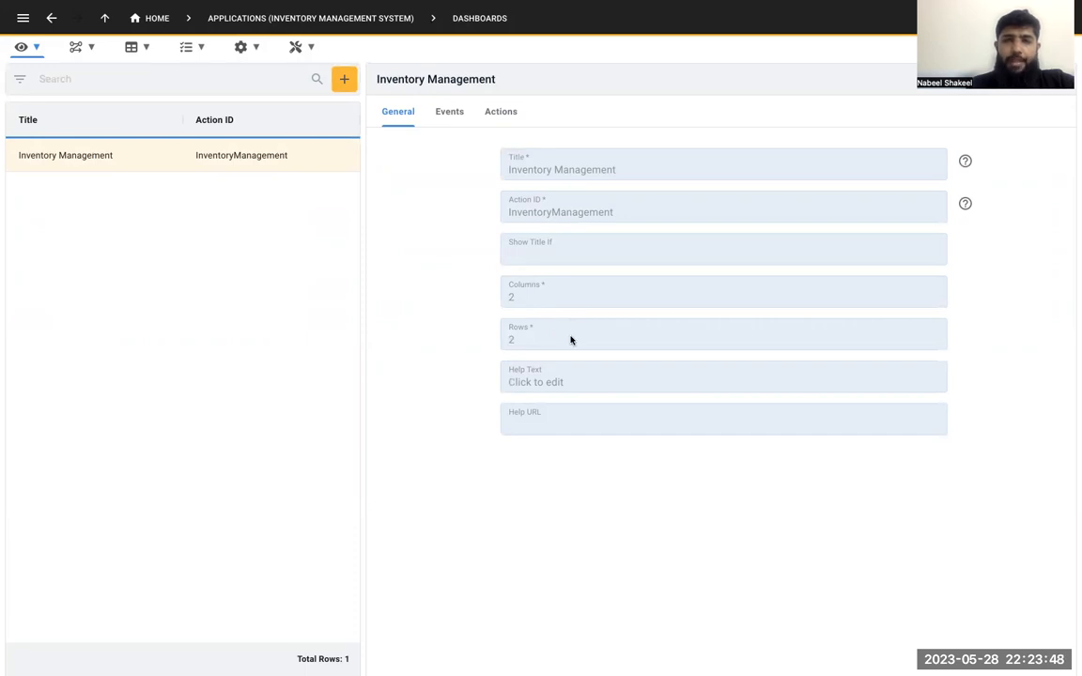
{"action": "left_click", "coordinate": [505, 117]}
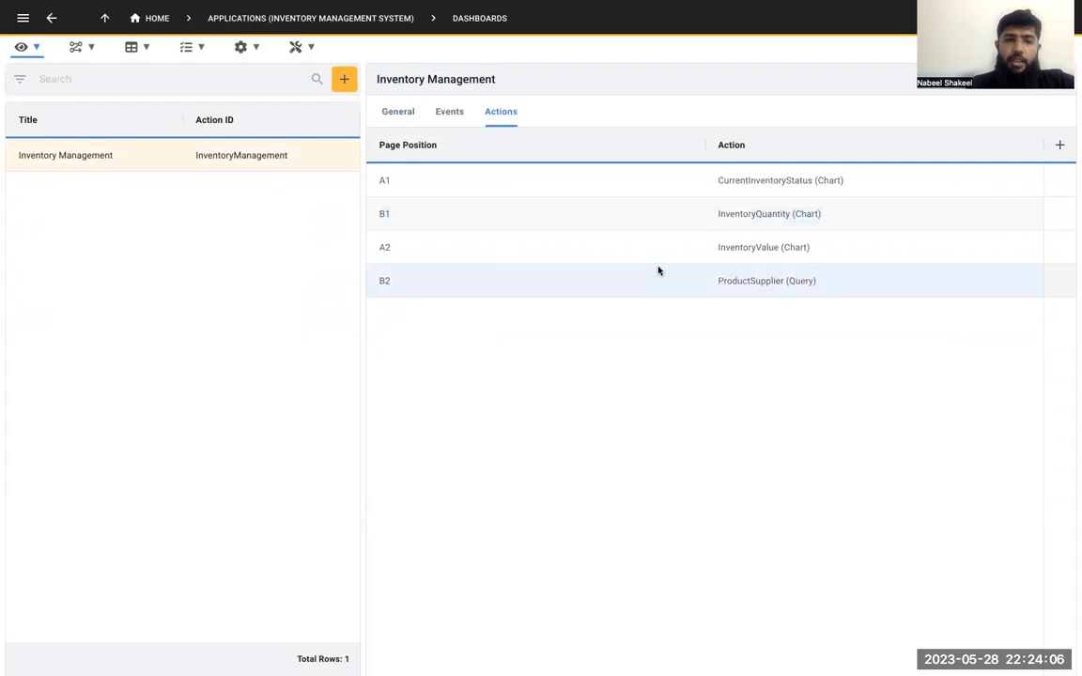
Open the application's menus and compare them with the menu entries in the running inventory app, viewing its Warehouses list
{"action": "left_click", "coordinate": [36, 50]}
{"action": "left_click", "coordinate": [69, 184]}
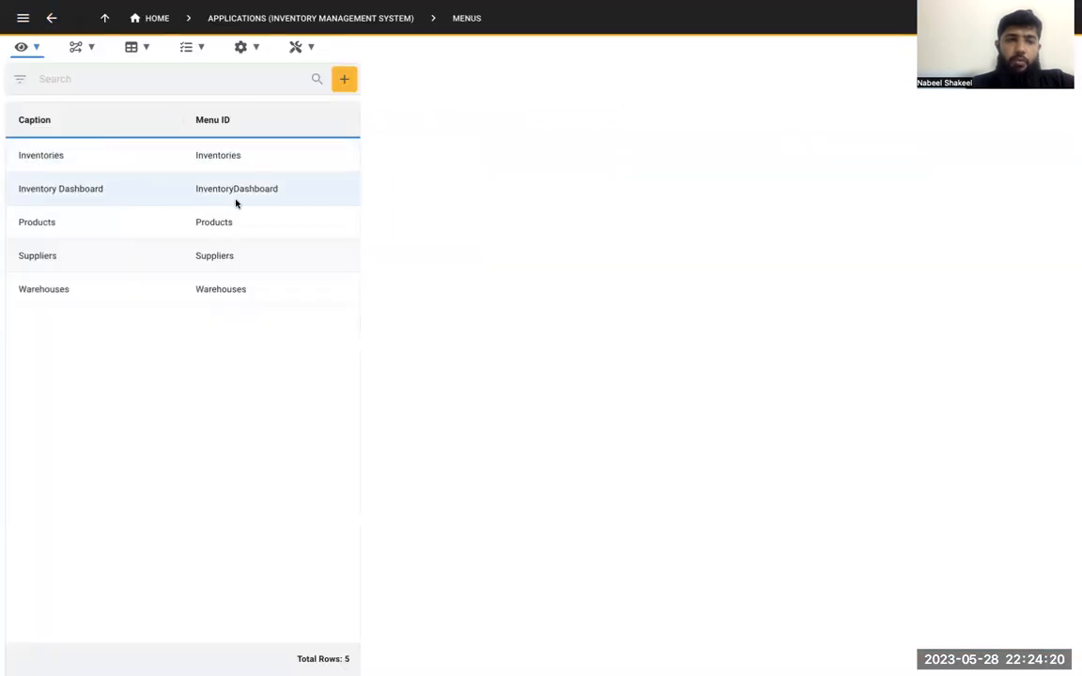
{"action": "key", "text": "ctrl+Tab"}
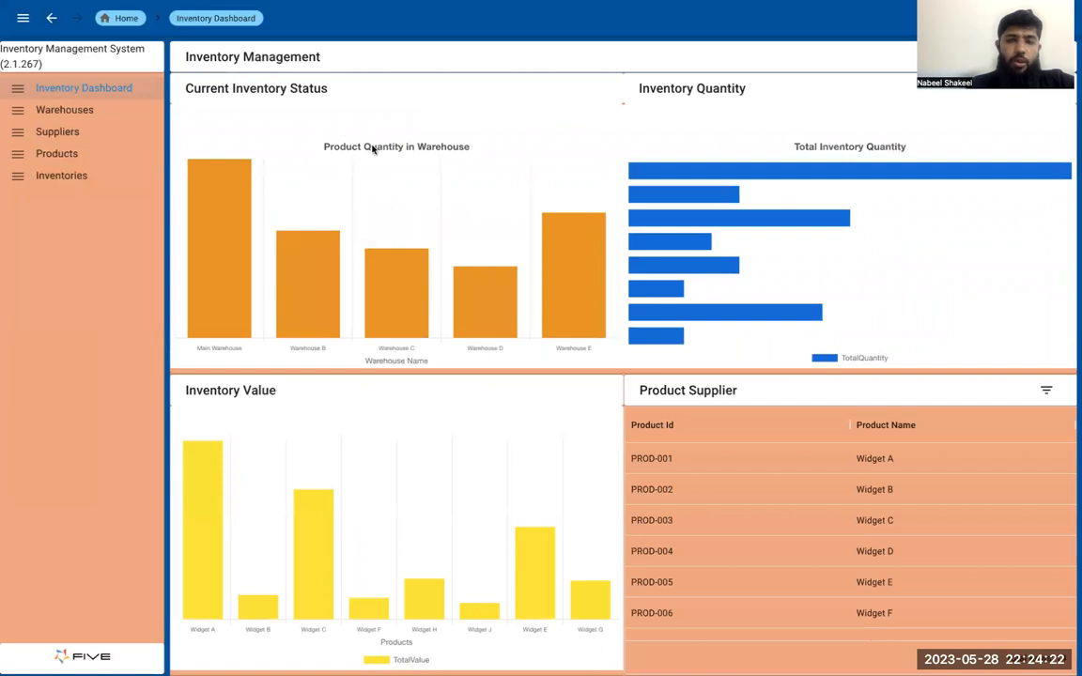
{"action": "left_click", "coordinate": [113, 109]}
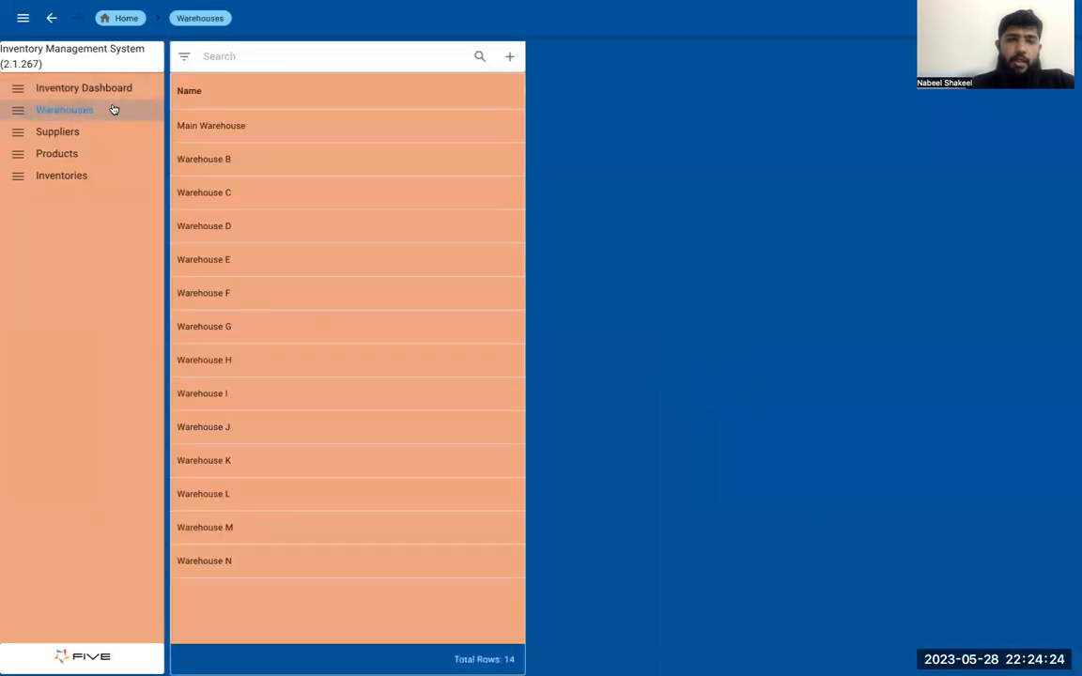
{"action": "key", "text": "ctrl+Tab"}
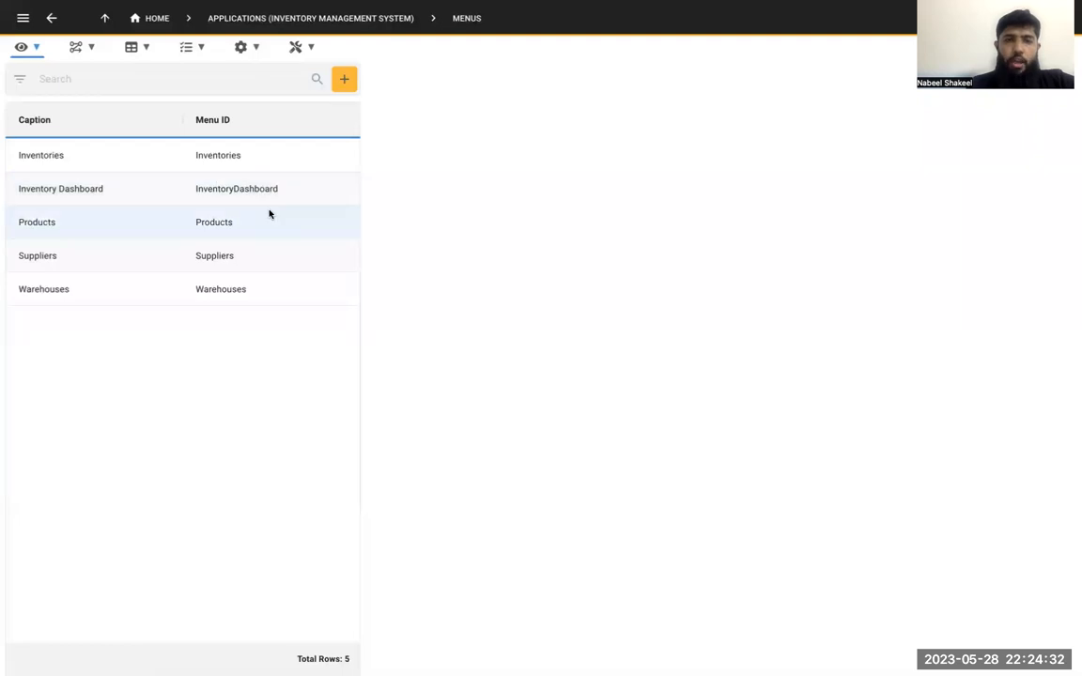
{"action": "key", "text": "ctrl+Tab"}
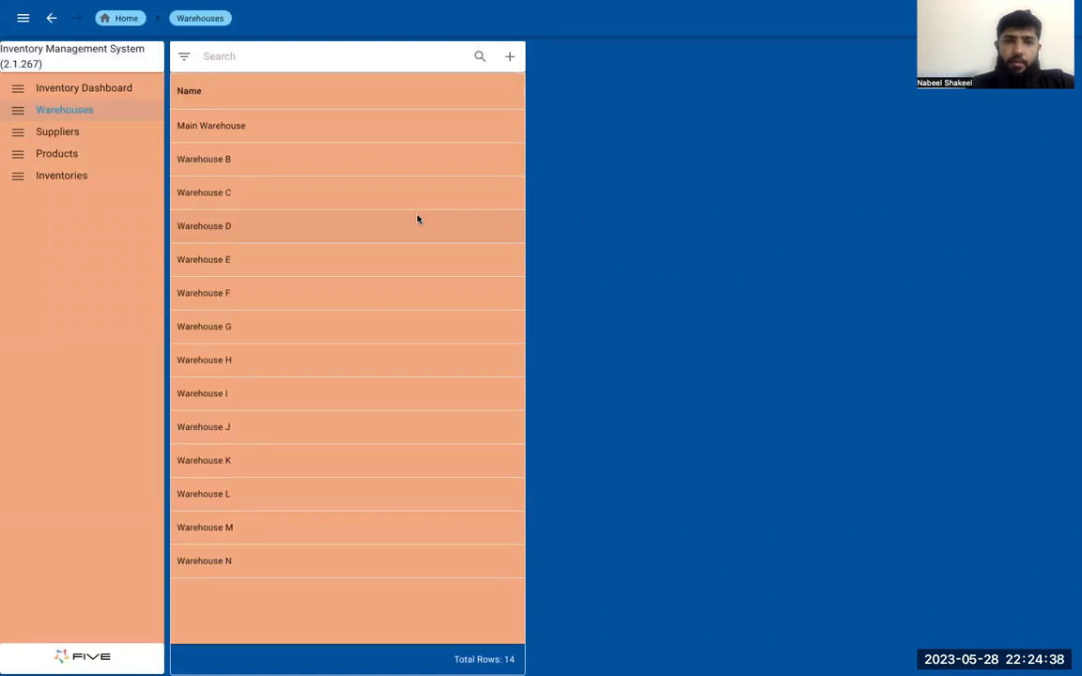
{"action": "key", "text": "ctrl+Tab"}
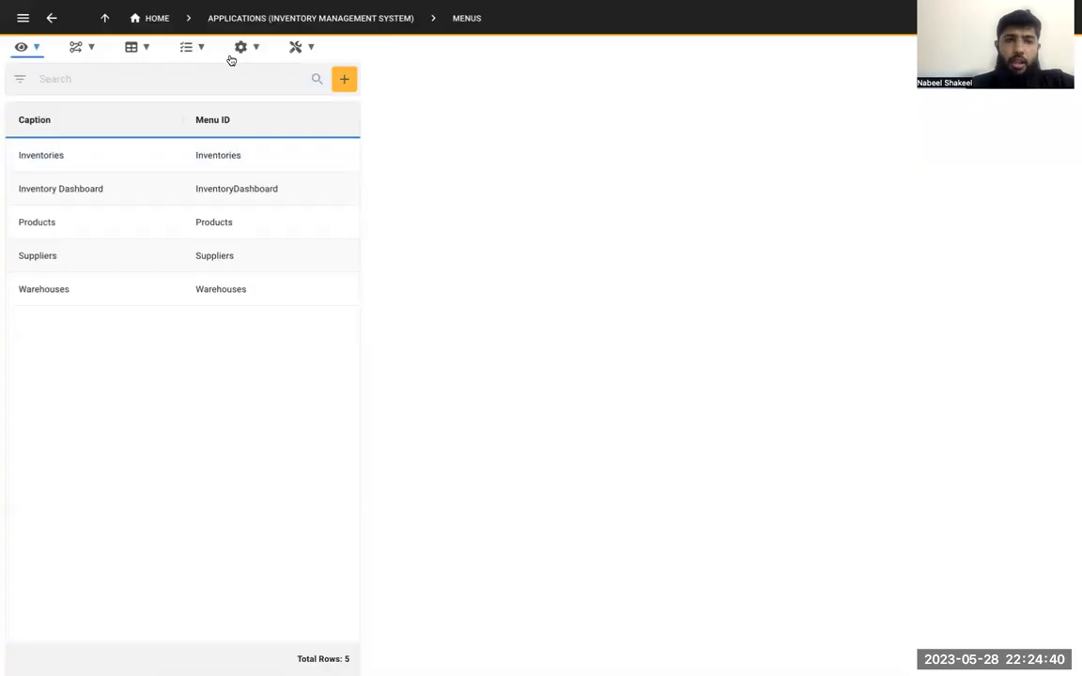
Open the application's themes, examine the SCM Theme in the theme editor, and close the editor without changing anything
{"action": "left_click", "coordinate": [258, 48]}
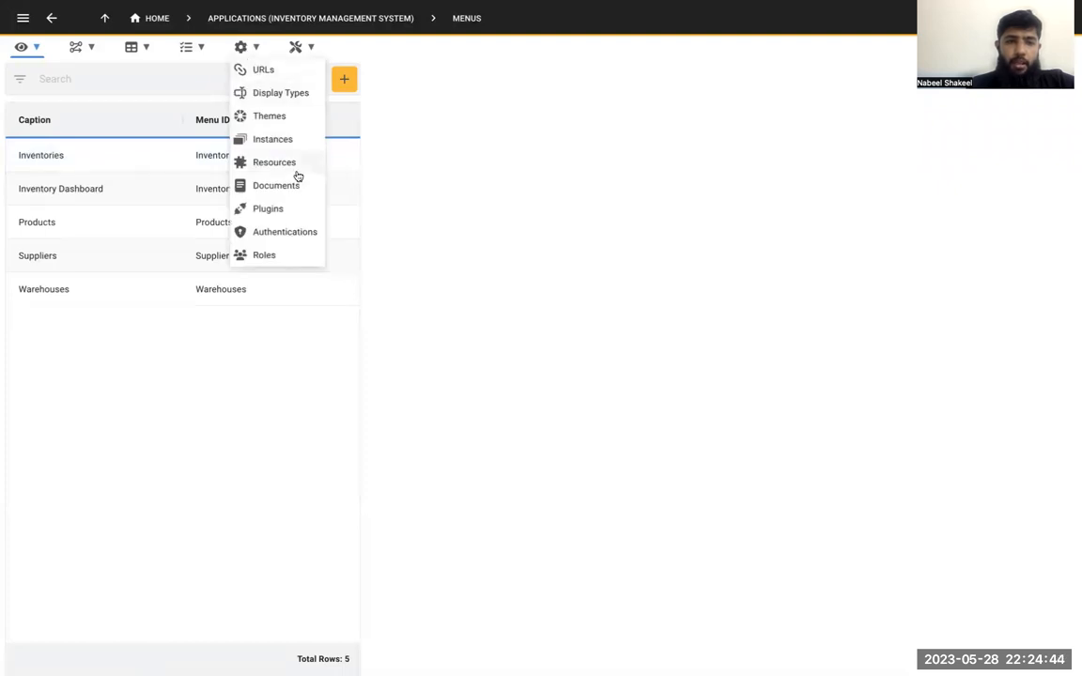
{"action": "left_click", "coordinate": [277, 117]}
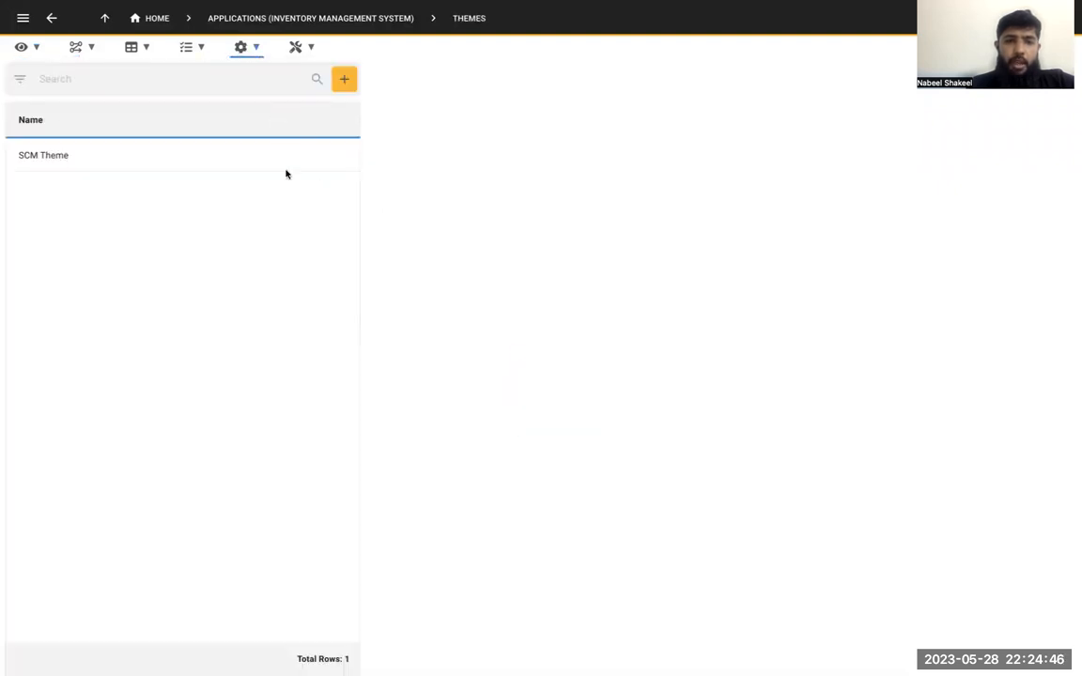
{"action": "left_click", "coordinate": [304, 165]}
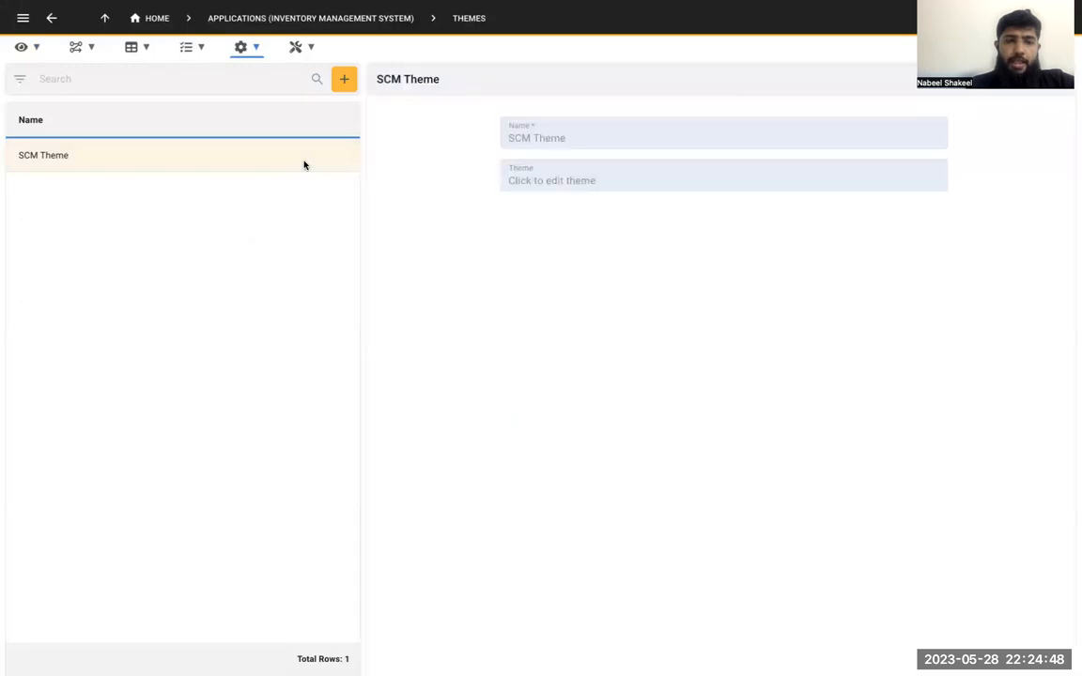
{"action": "left_click", "coordinate": [560, 176]}
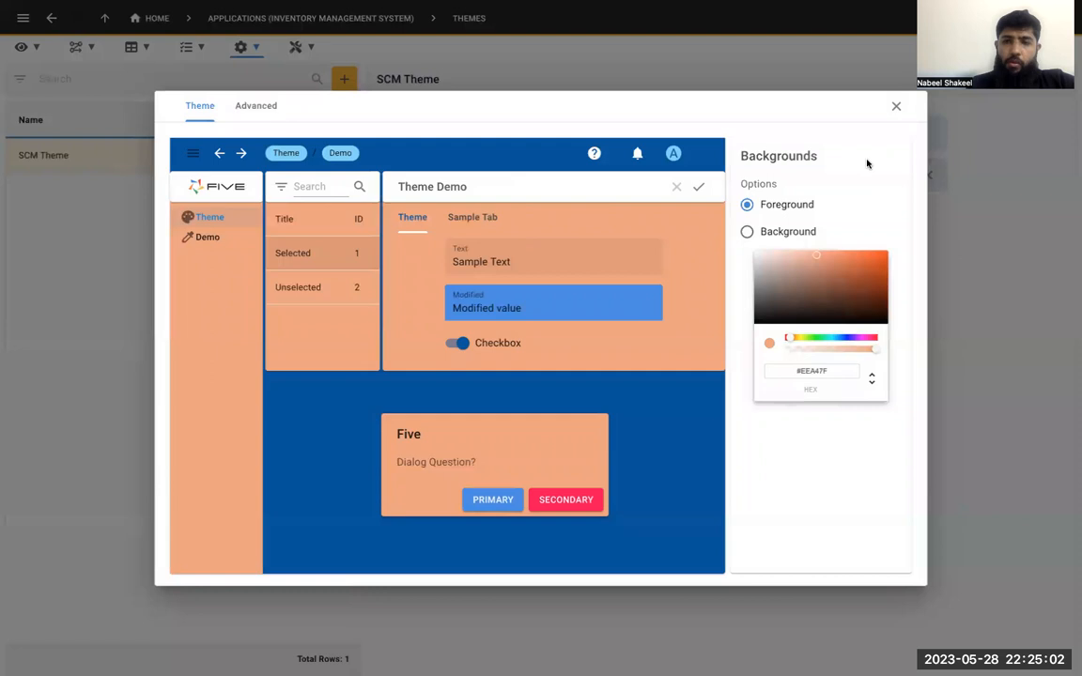
{"action": "left_click", "coordinate": [898, 107]}
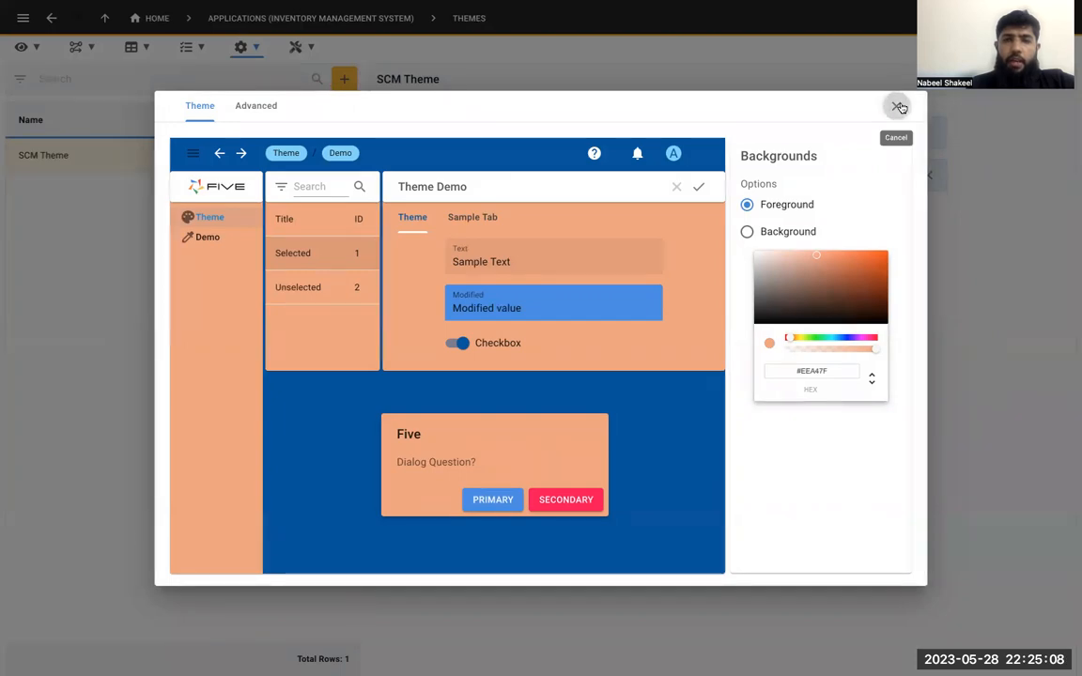
Open the application's instances and examine the default instance's general settings, including its assigned theme
{"action": "left_click", "coordinate": [251, 49]}
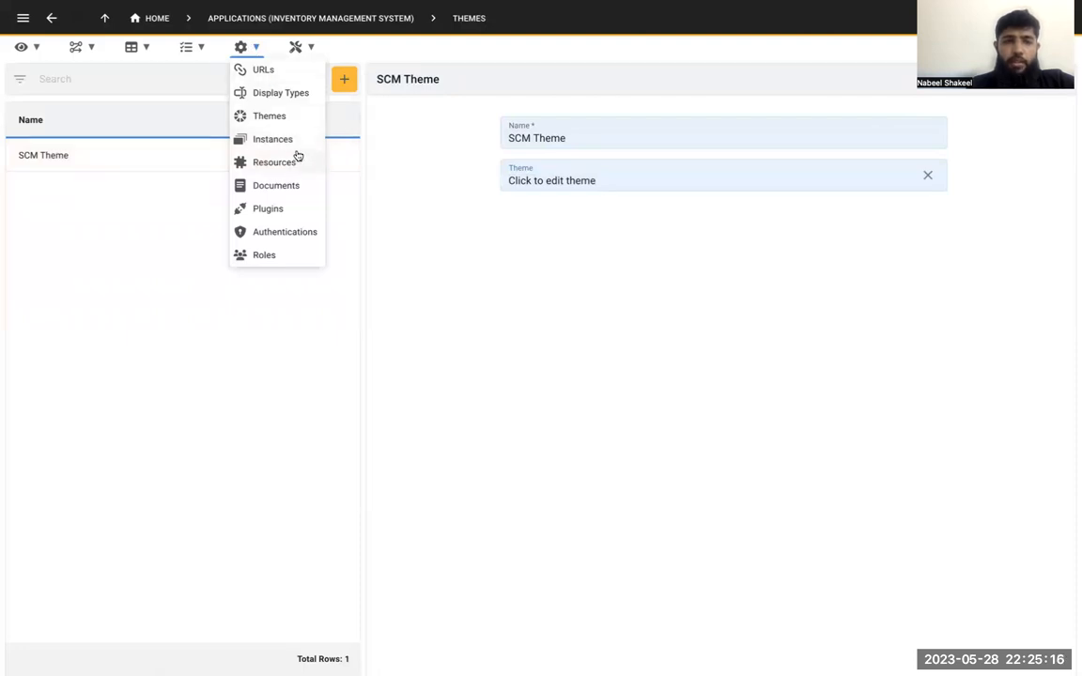
{"action": "left_click", "coordinate": [281, 141]}
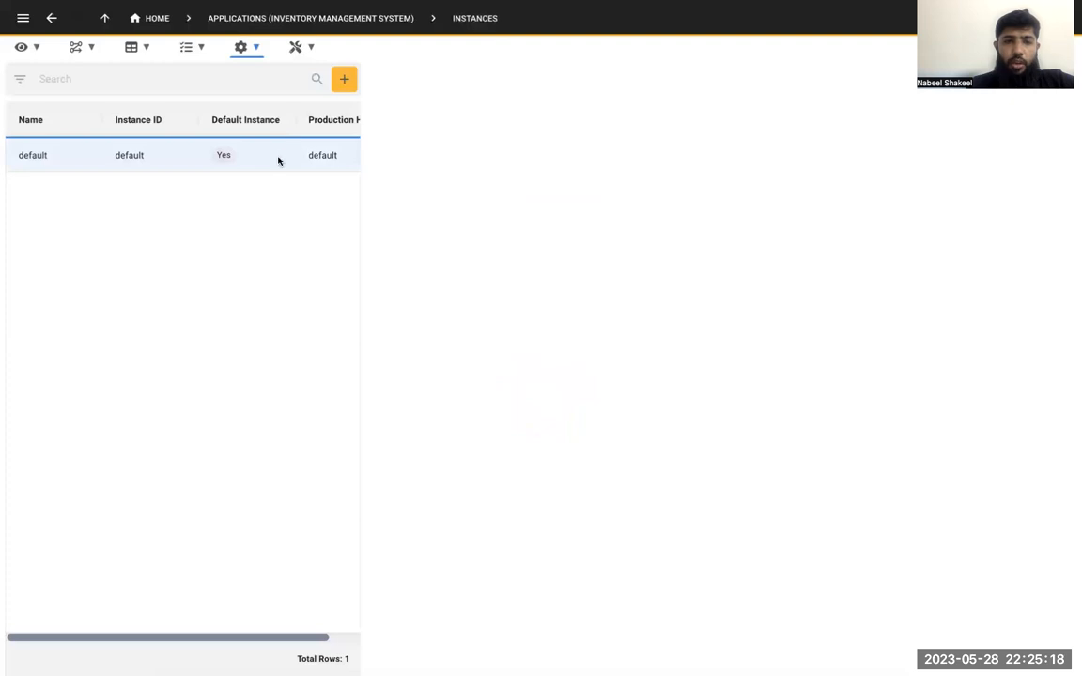
{"action": "left_click", "coordinate": [278, 165]}
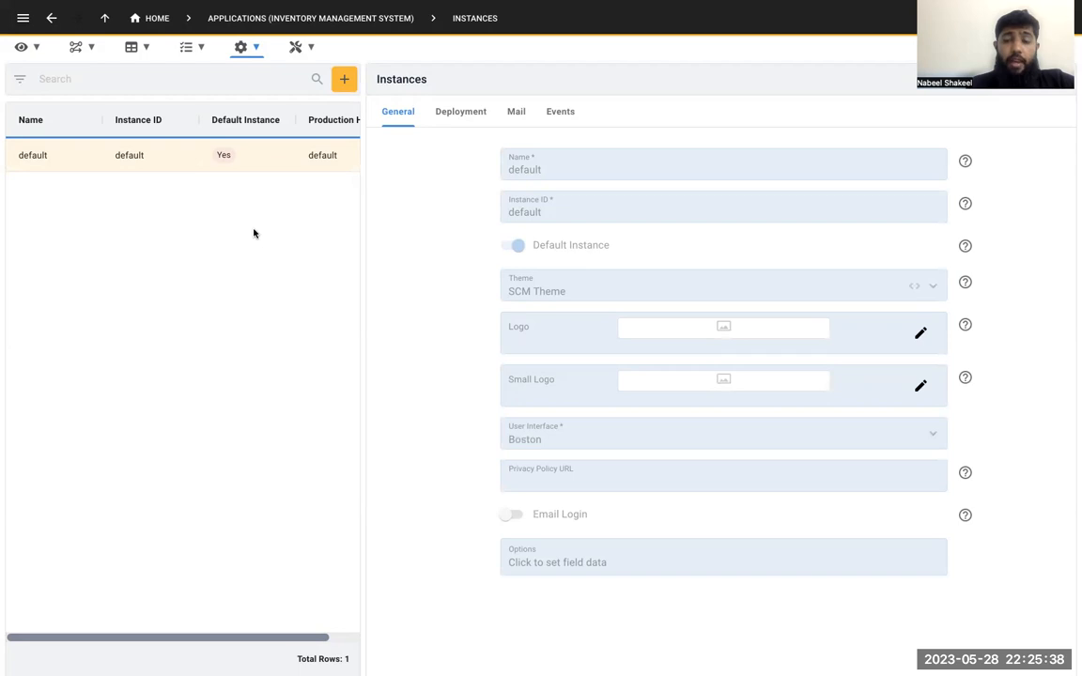
Open the TaxCalculation function's code, examine its TaxAmount formula with the unit price and tax rate, and close the code without changes
{"action": "left_click", "coordinate": [88, 49]}
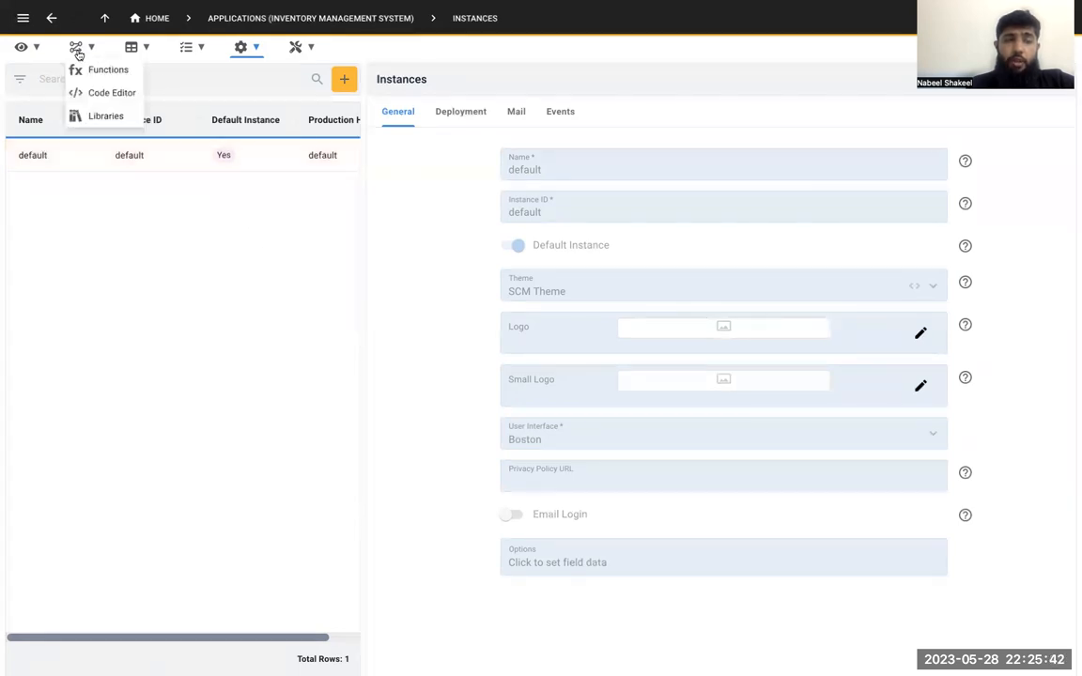
{"action": "left_click", "coordinate": [103, 71]}
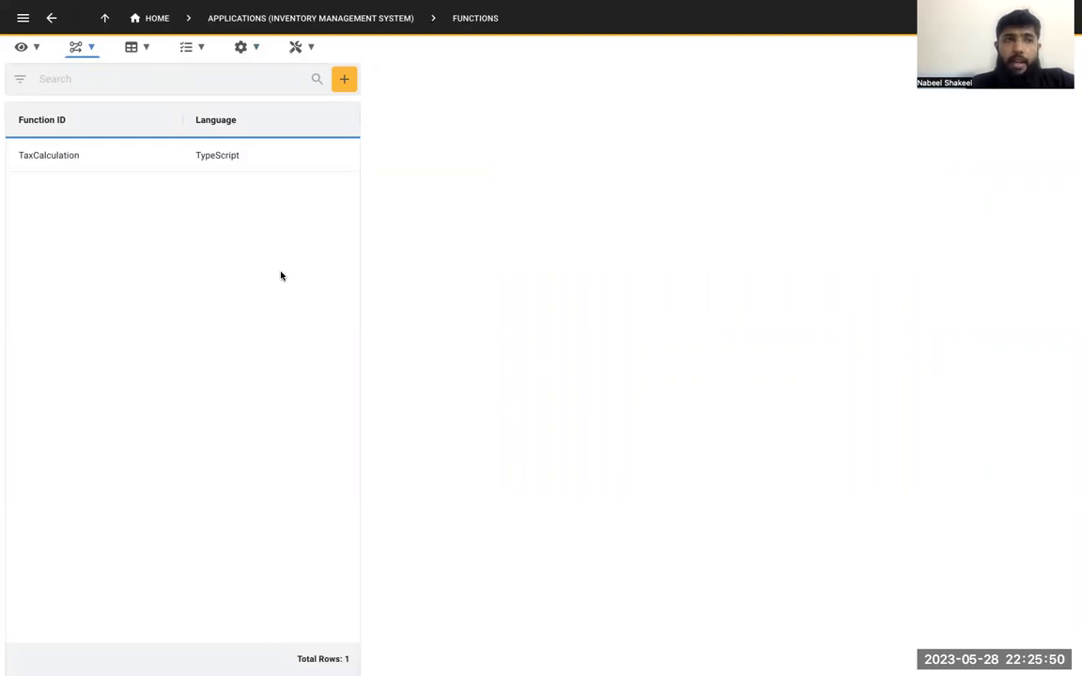
{"action": "left_click", "coordinate": [216, 169]}
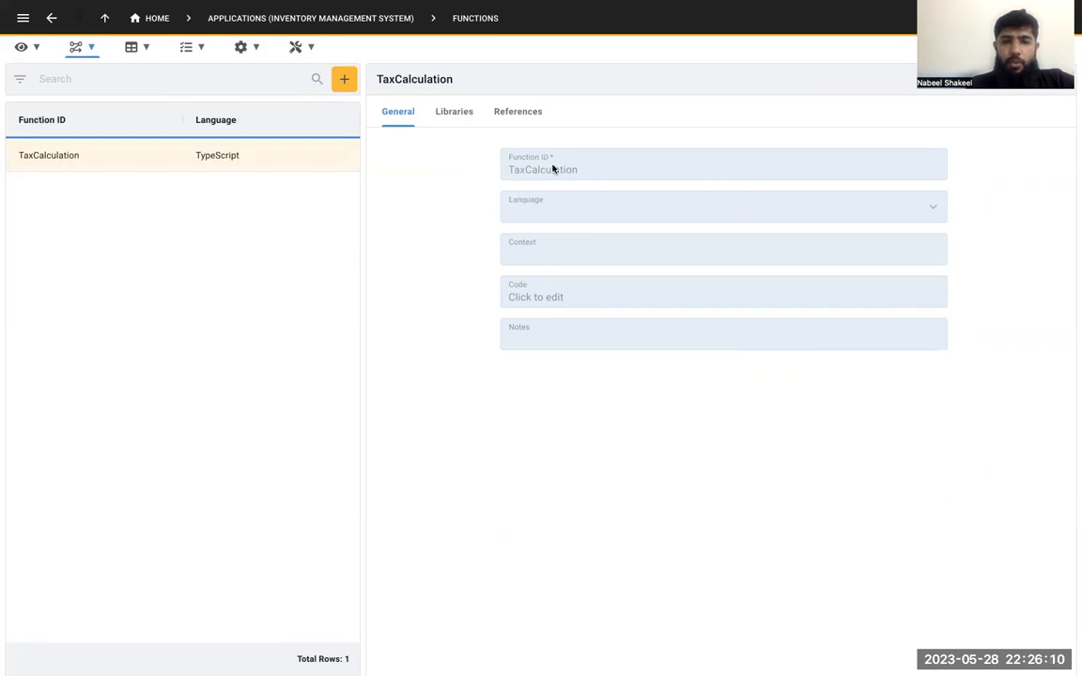
{"action": "left_click", "coordinate": [570, 291]}
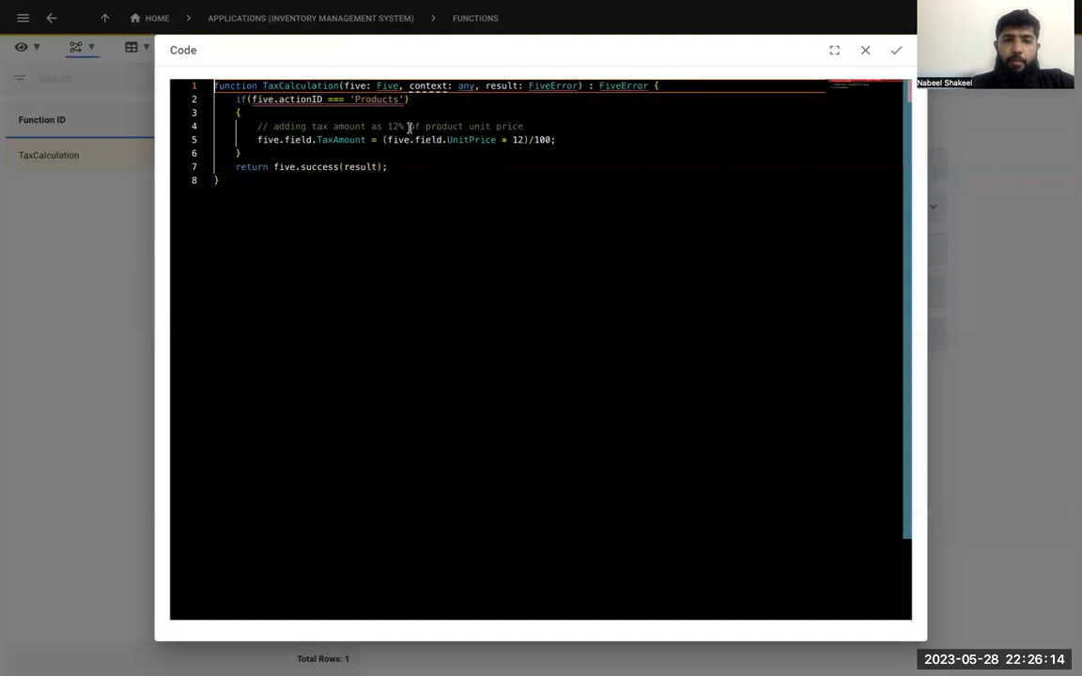
{"action": "mouse_move", "coordinate": [311, 103]}
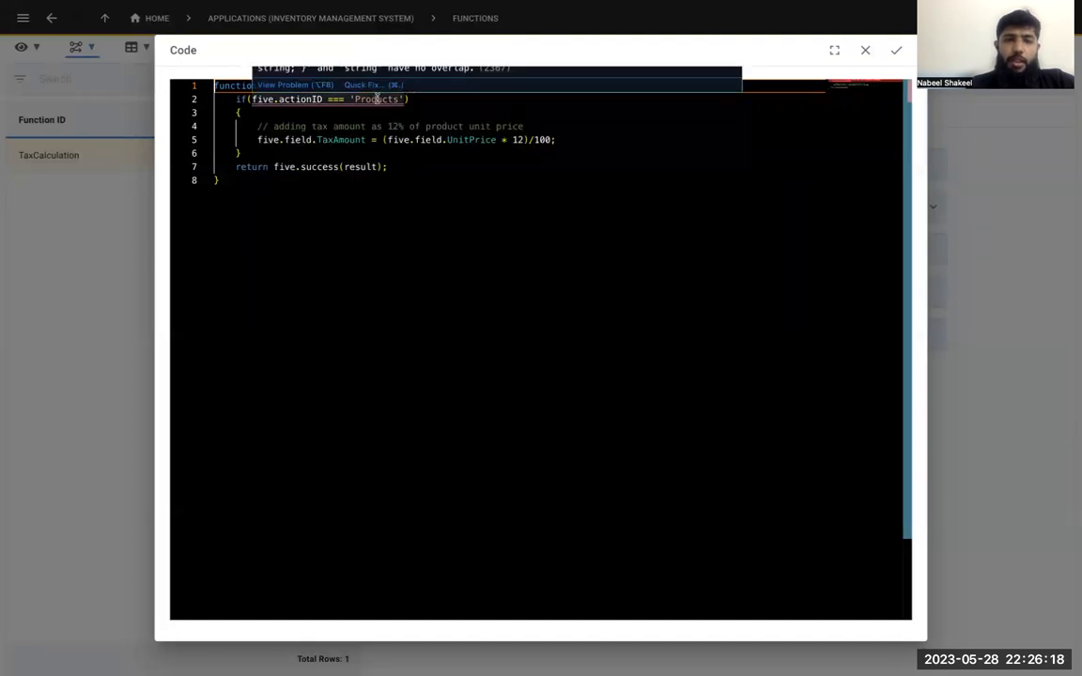
{"action": "double_click", "coordinate": [350, 139]}
{"action": "double_click", "coordinate": [476, 139]}
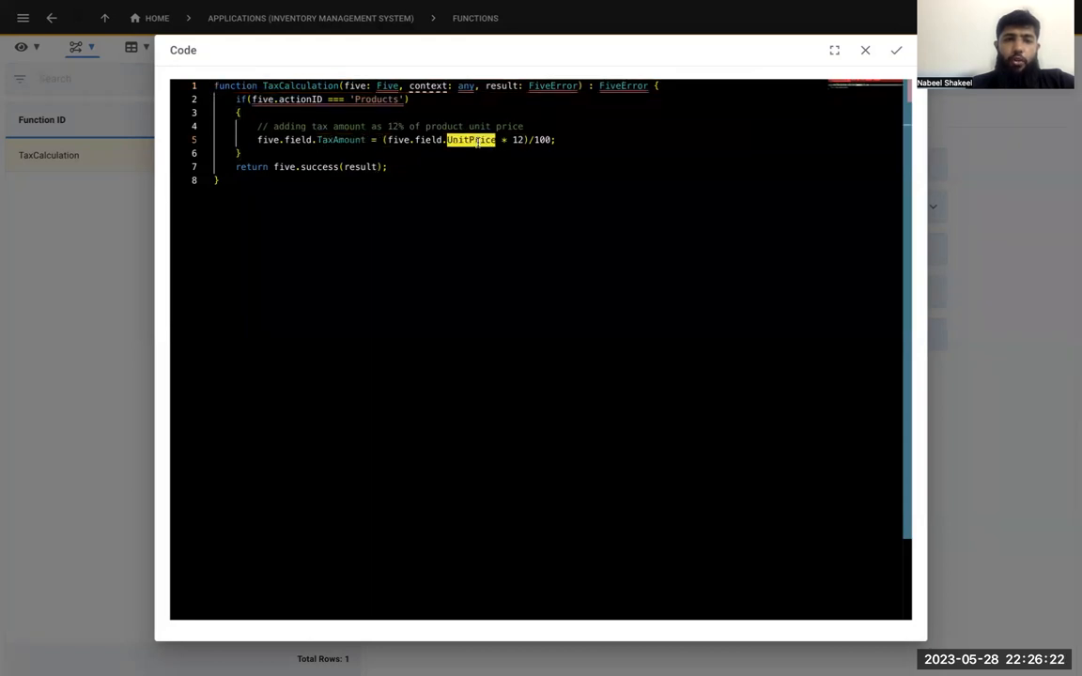
{"action": "double_click", "coordinate": [517, 139]}
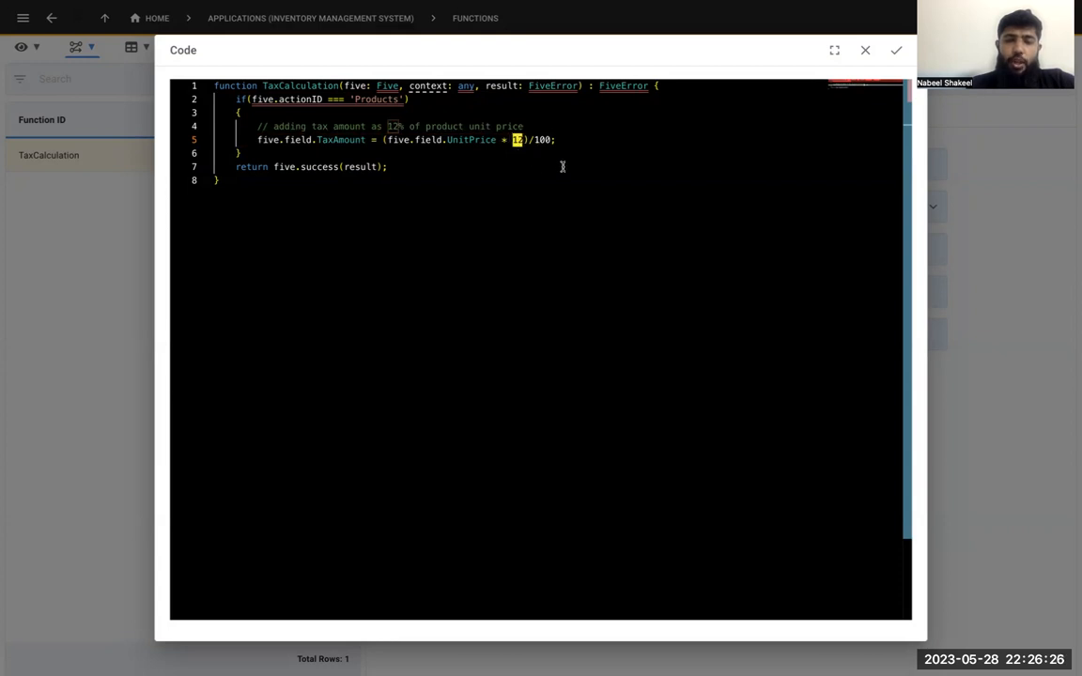
{"action": "left_click", "coordinate": [864, 49]}
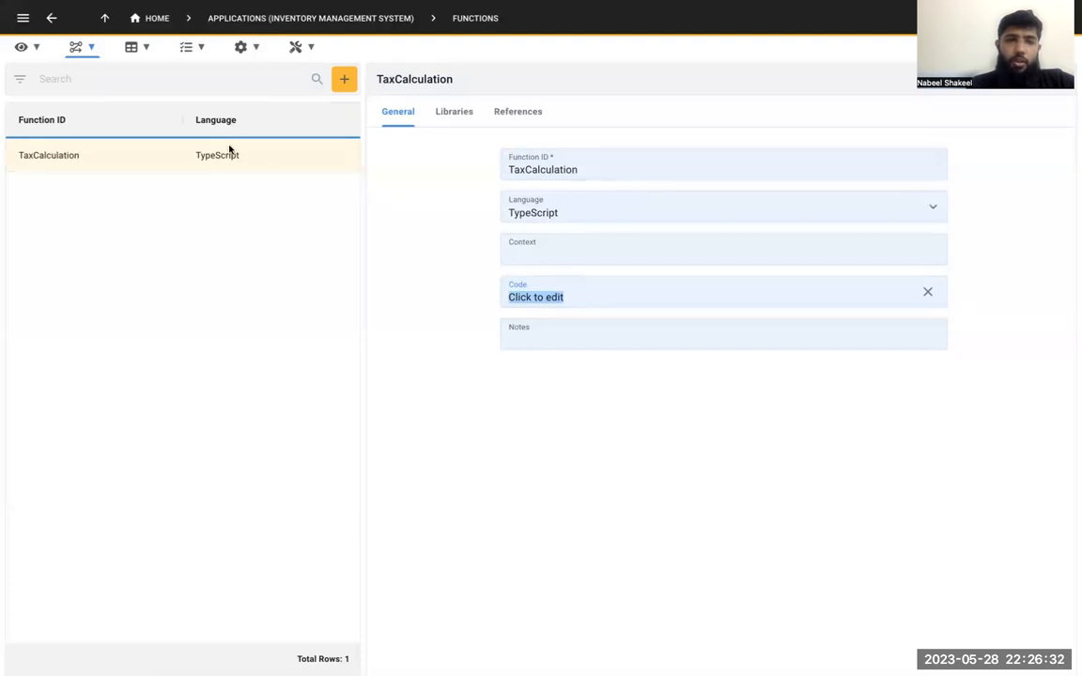
Open the Products table and examine which functions are attached to its events, such as Do Before Insert
{"action": "left_click", "coordinate": [93, 48]}
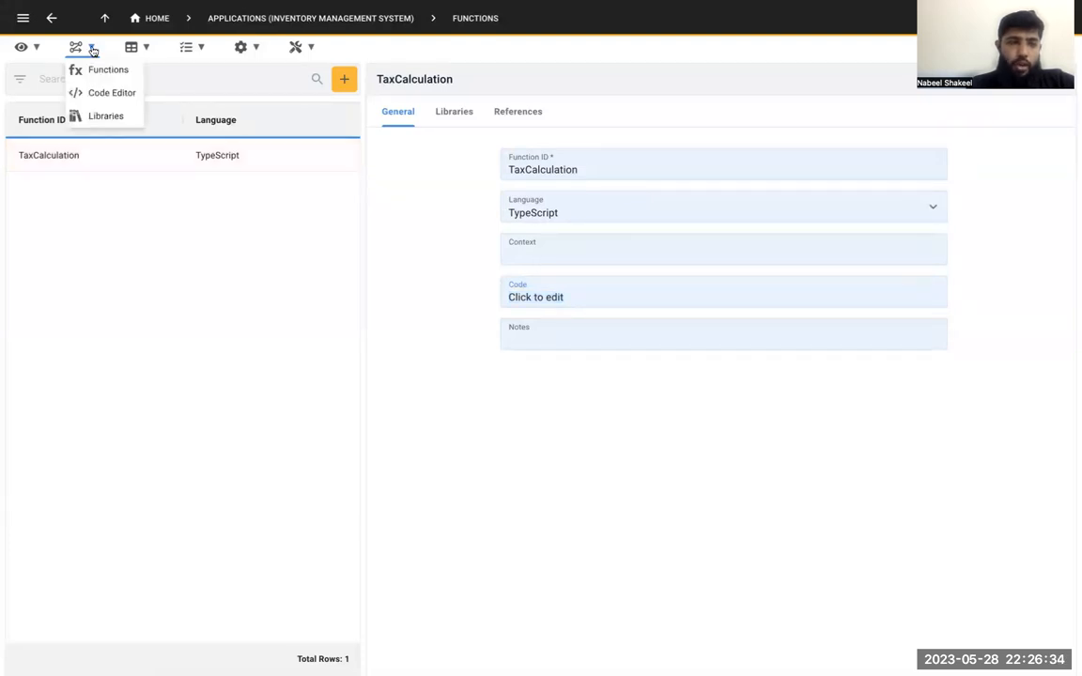
{"action": "left_click", "coordinate": [34, 48]}
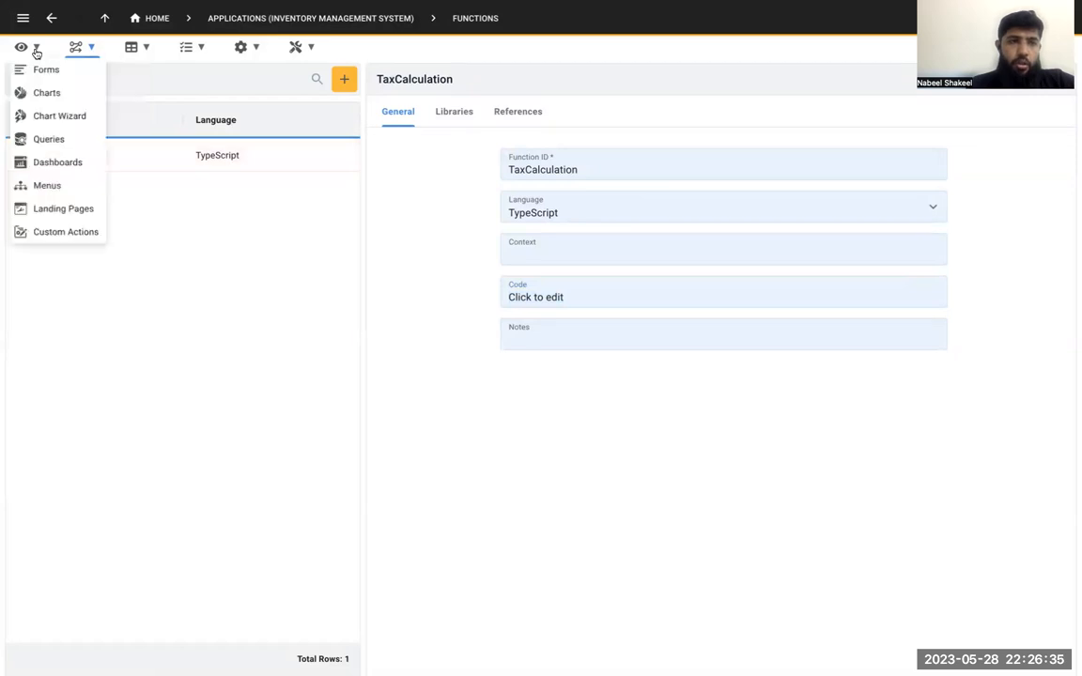
{"action": "left_click", "coordinate": [137, 53]}
{"action": "left_click", "coordinate": [147, 70]}
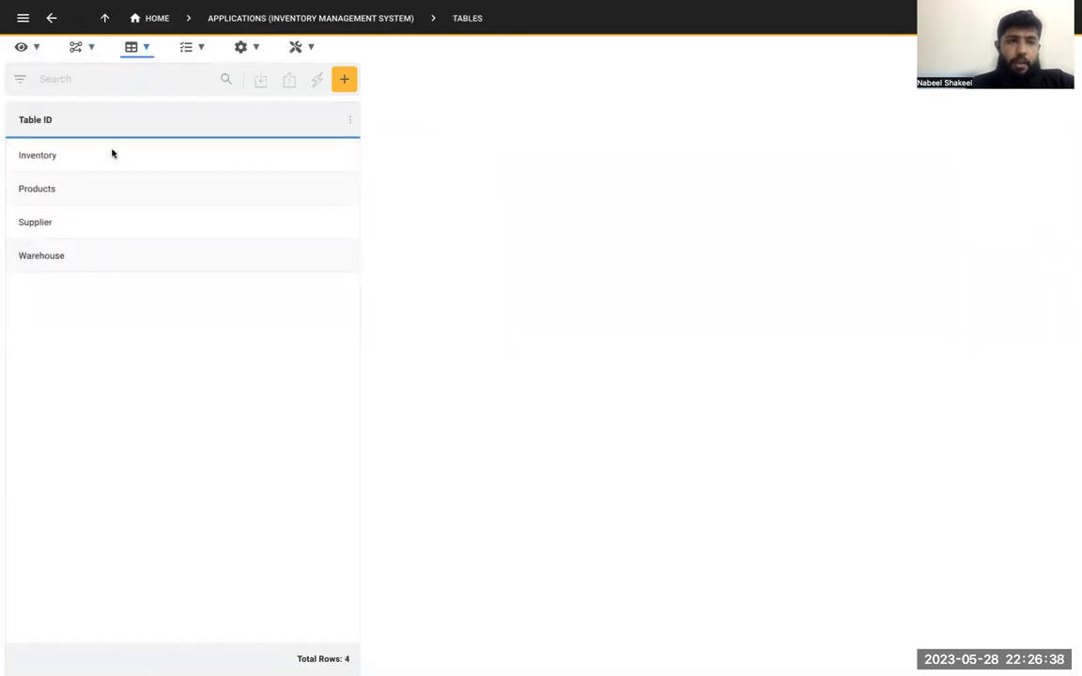
{"action": "left_click", "coordinate": [102, 189]}
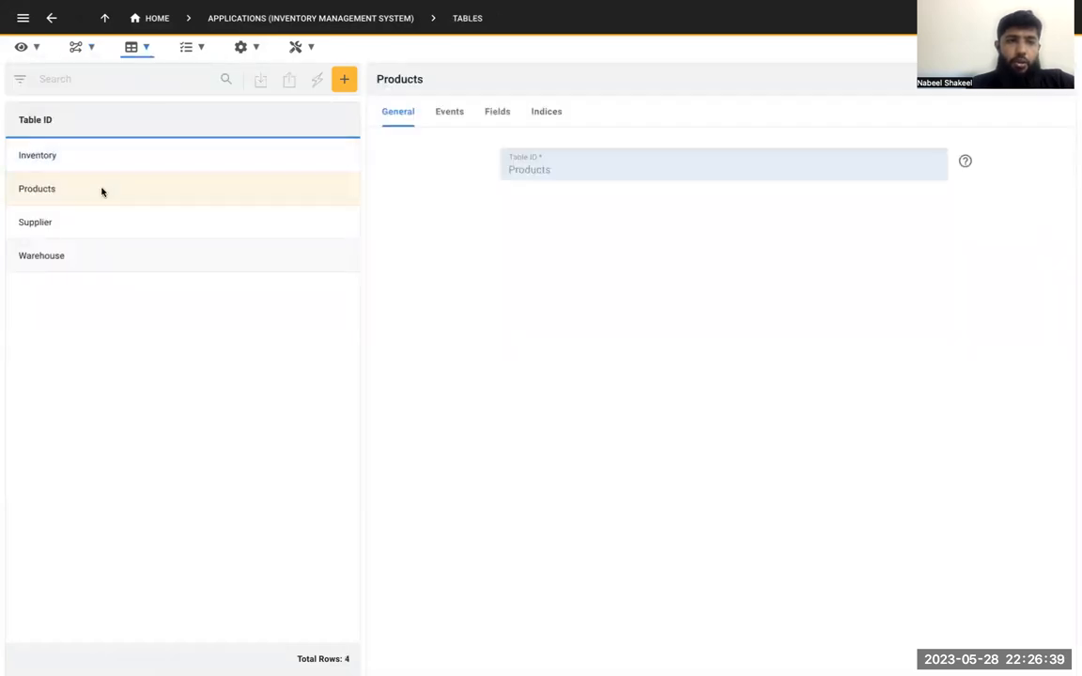
{"action": "left_click", "coordinate": [450, 117]}
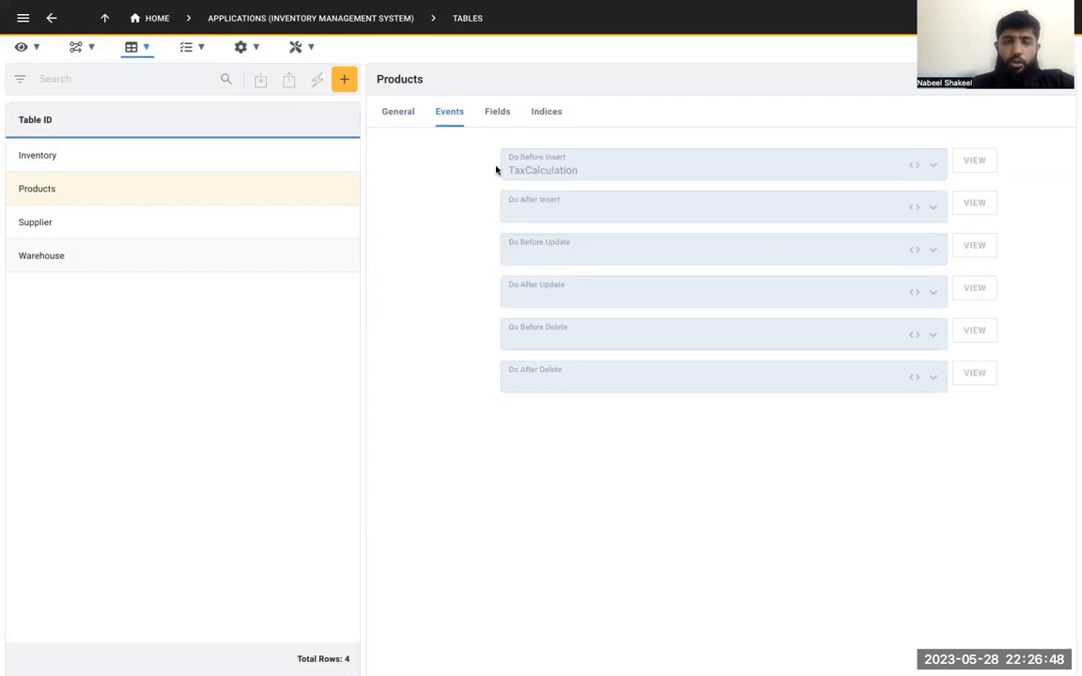
Switch to the running inventory app and view its Suppliers list
{"action": "key", "text": "ctrl+Tab"}
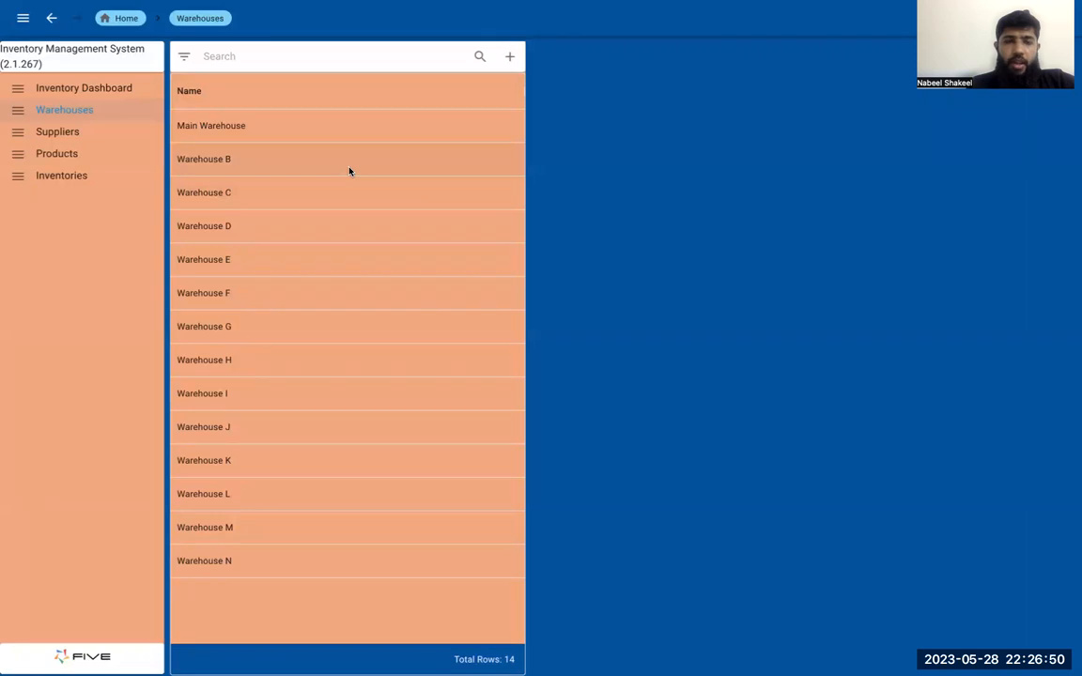
{"action": "left_click", "coordinate": [61, 133]}
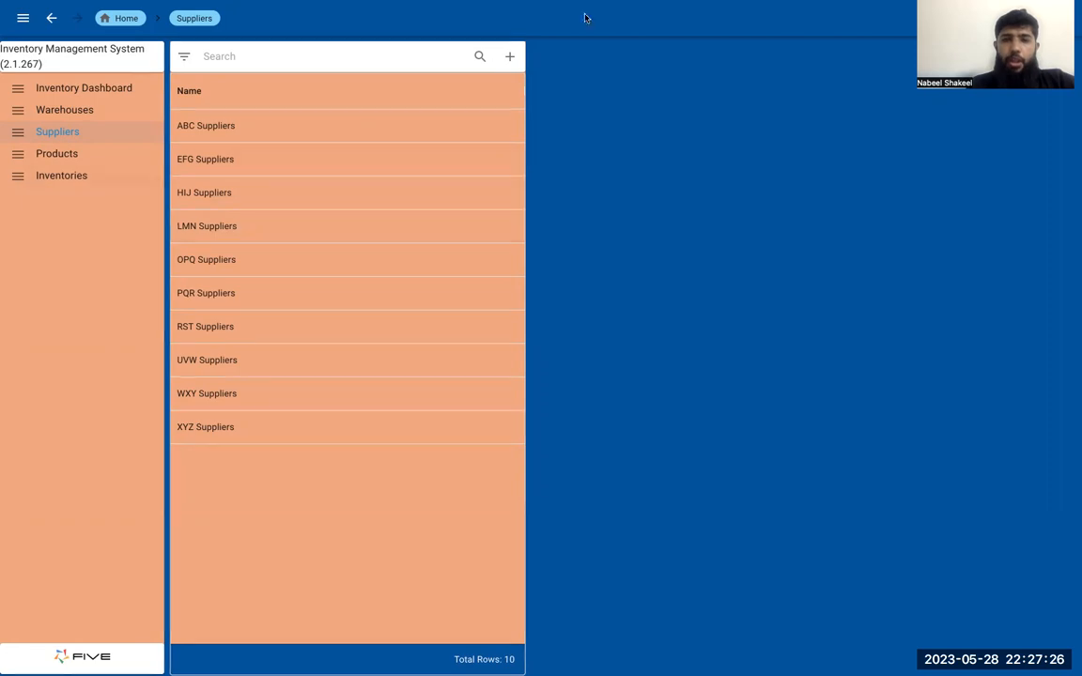
{"action": "mouse_move", "coordinate": [638, 7]}
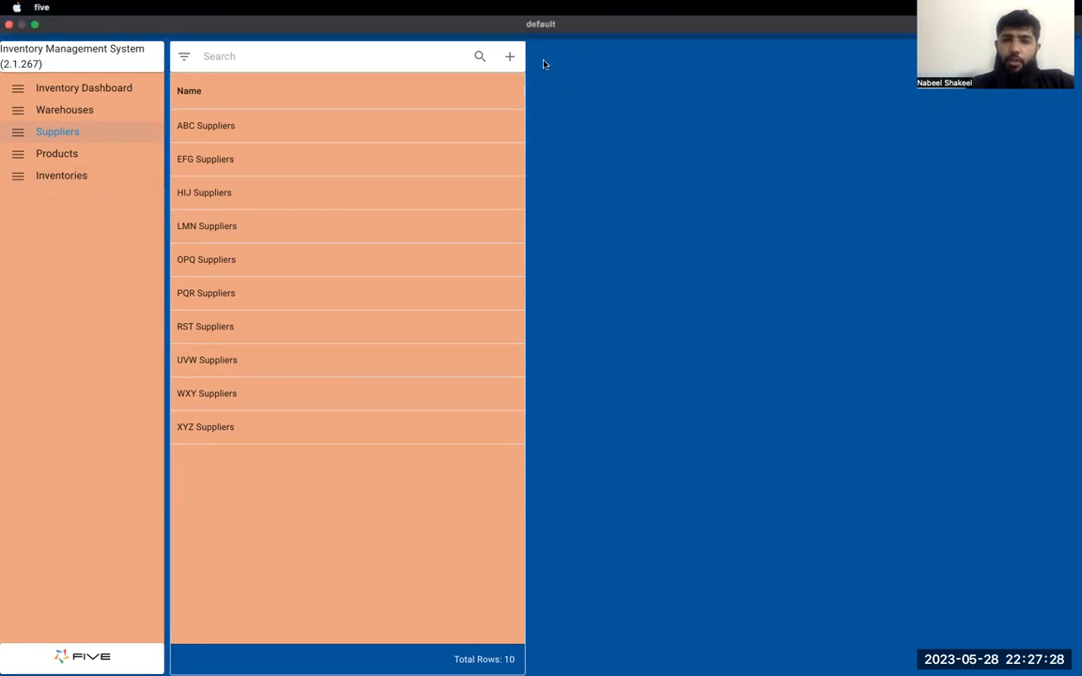